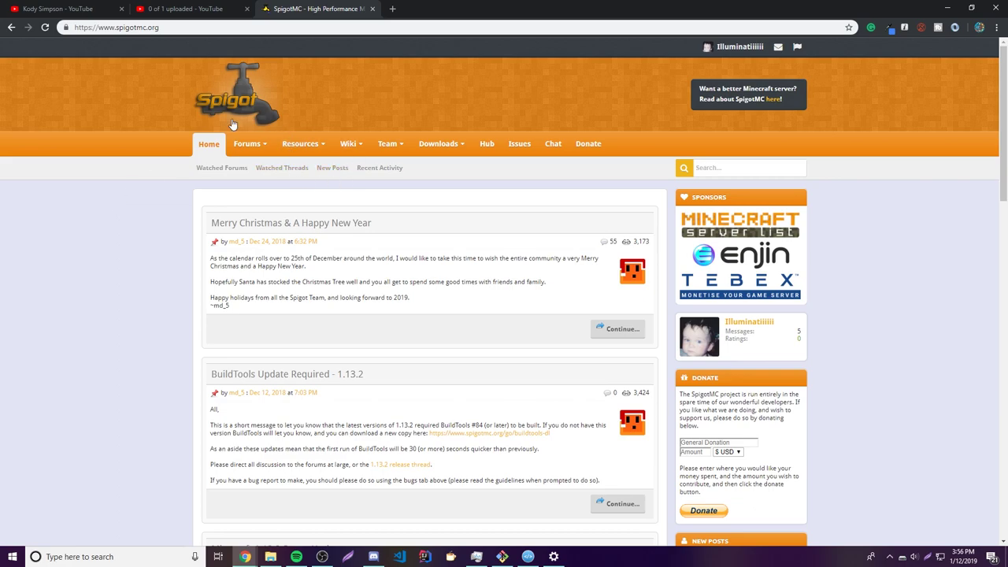
# - Browse the Resources listing and open its Bukkit category
pyautogui.scroll(-6, 110, 237)
pyautogui.click(295, 148)
pyautogui.scroll(-9, 123, 244)
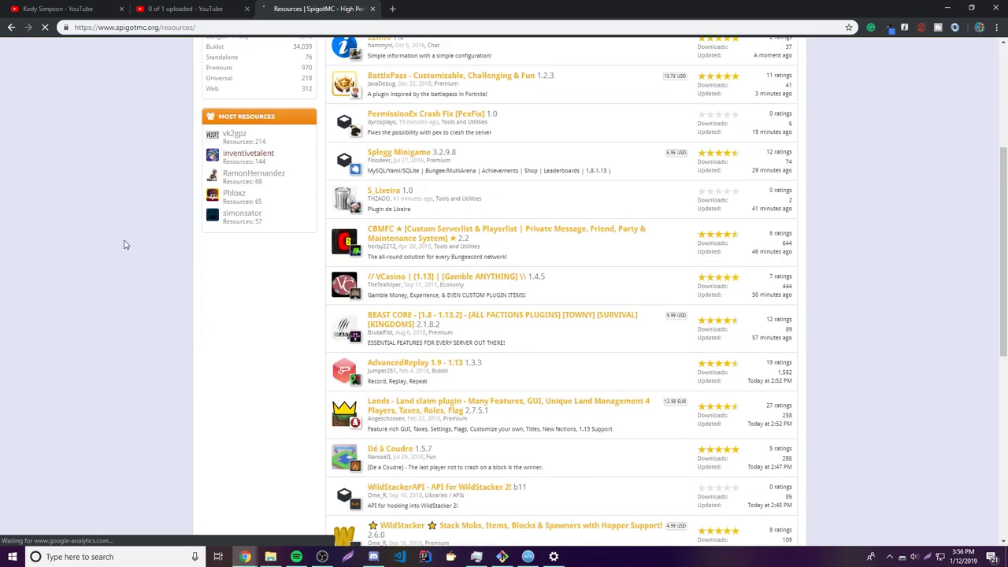
pyautogui.scroll(15, 118, 246)
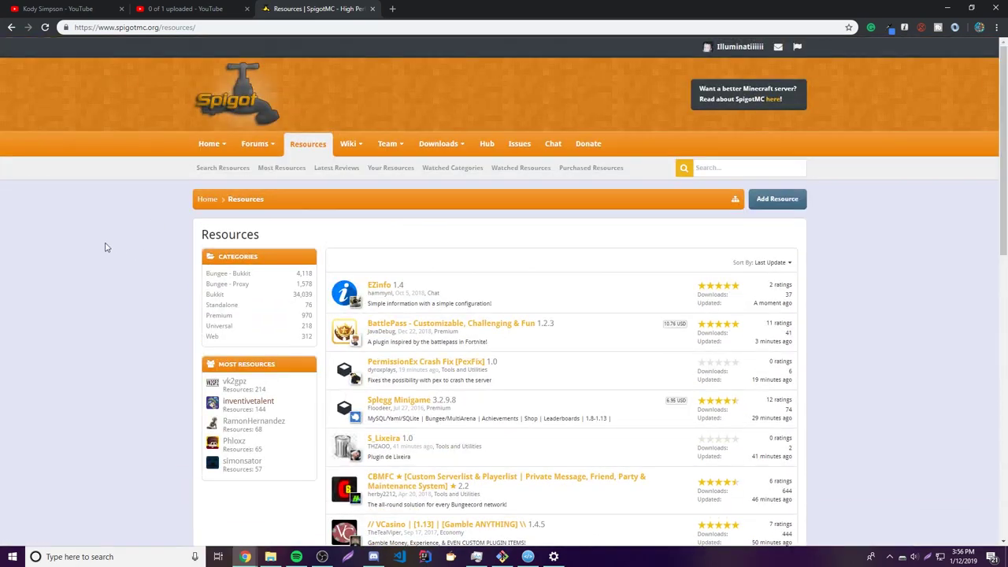
pyautogui.scroll(-14, 55, 252)
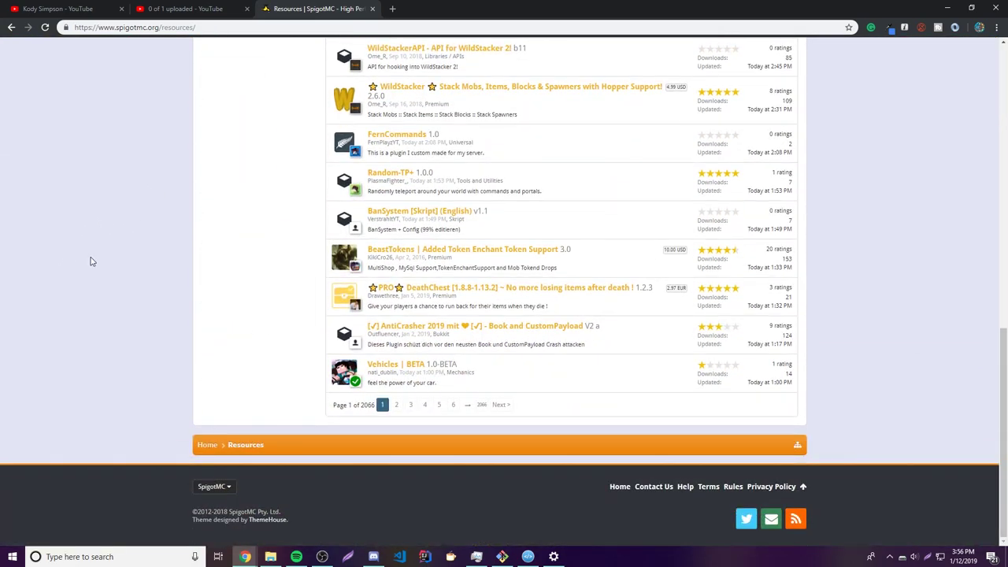
pyautogui.scroll(14, 100, 268)
pyautogui.scroll(-14, 102, 271)
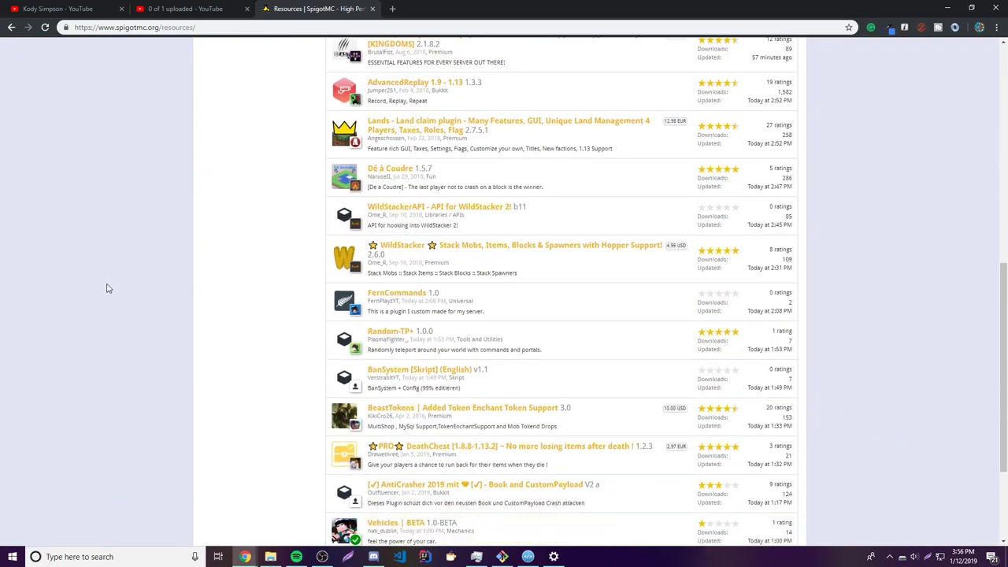
pyautogui.scroll(14, 126, 287)
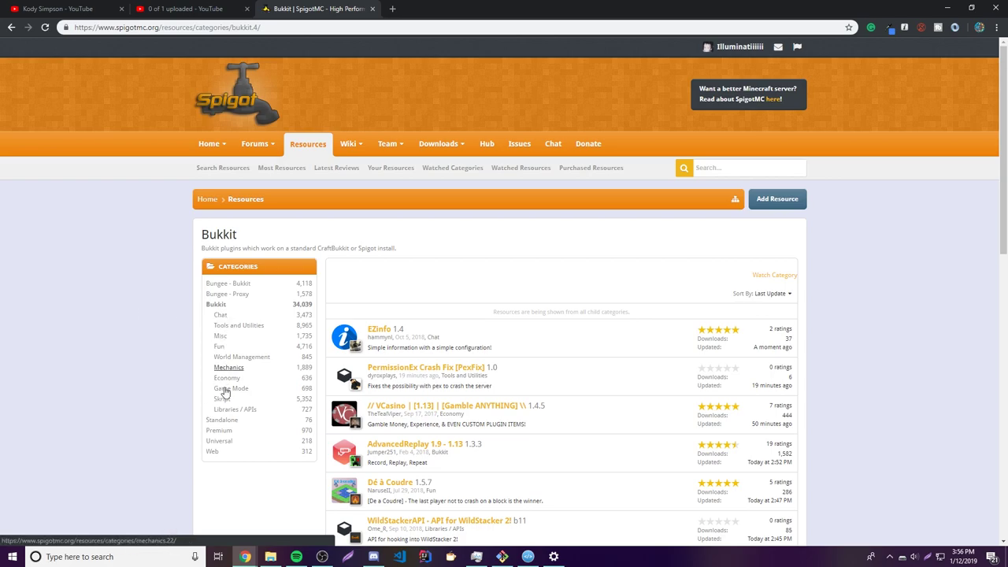
pyautogui.scroll(-15, 129, 355)
pyautogui.scroll(15, 137, 344)
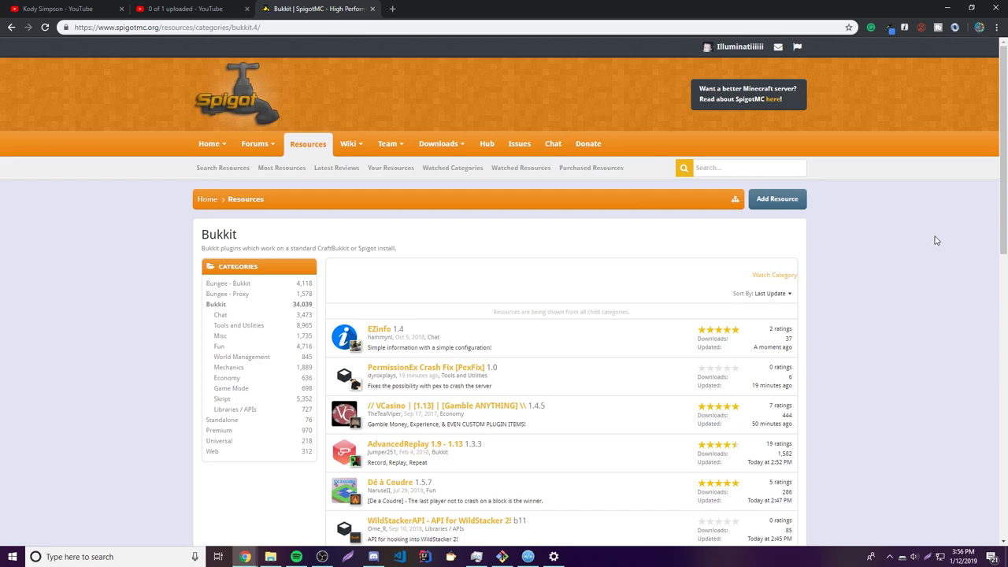
pyautogui.moveTo(706, 51)
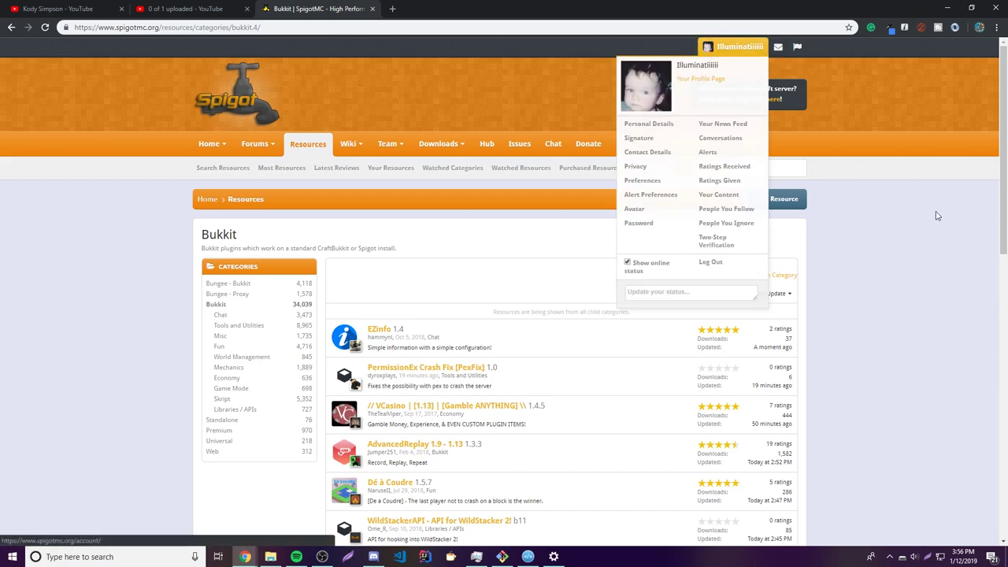
pyautogui.click(867, 228)
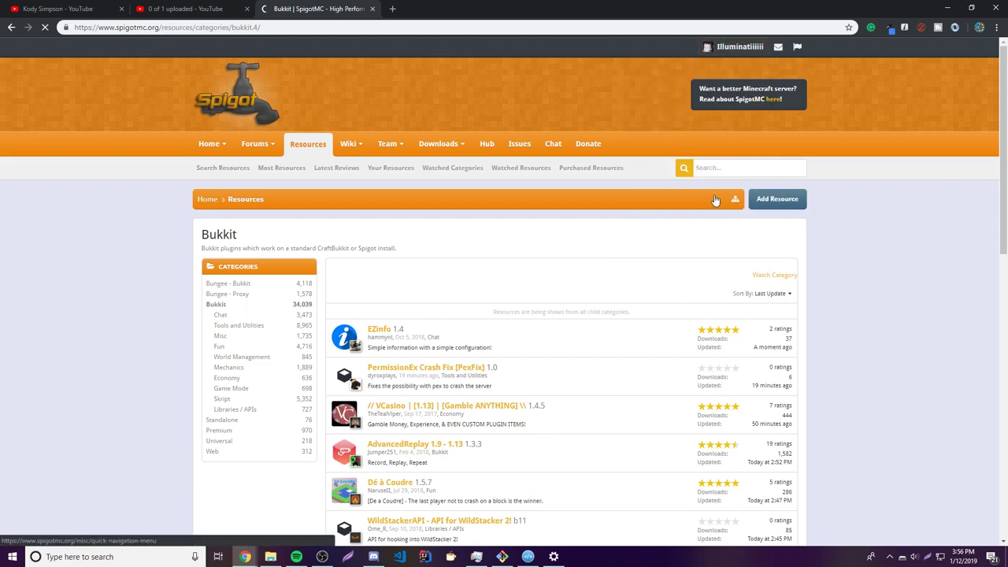
# - Enter 'Armor Stand GUI' as the resource title
pyautogui.scroll(-3, 102, 245)
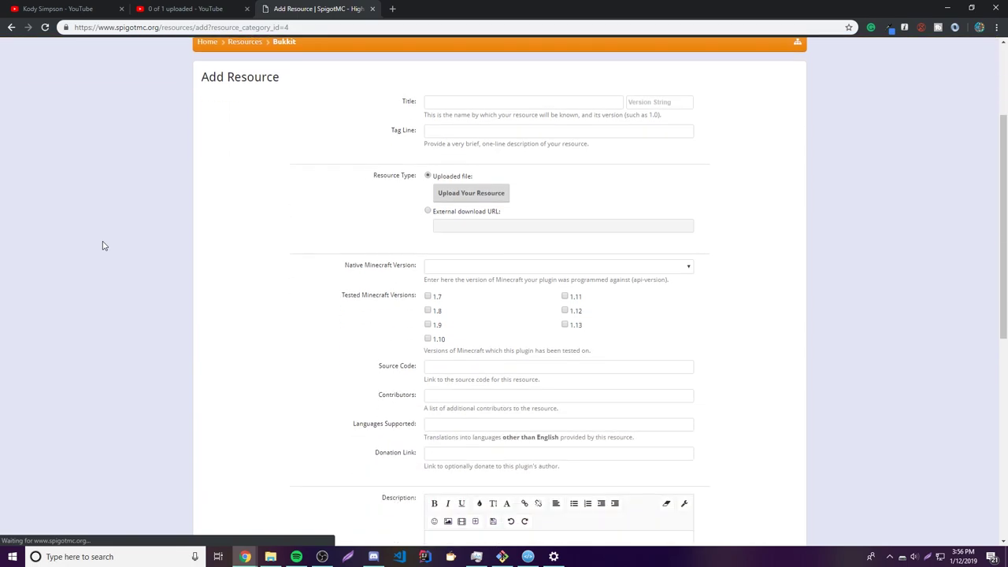
pyautogui.click(437, 105)
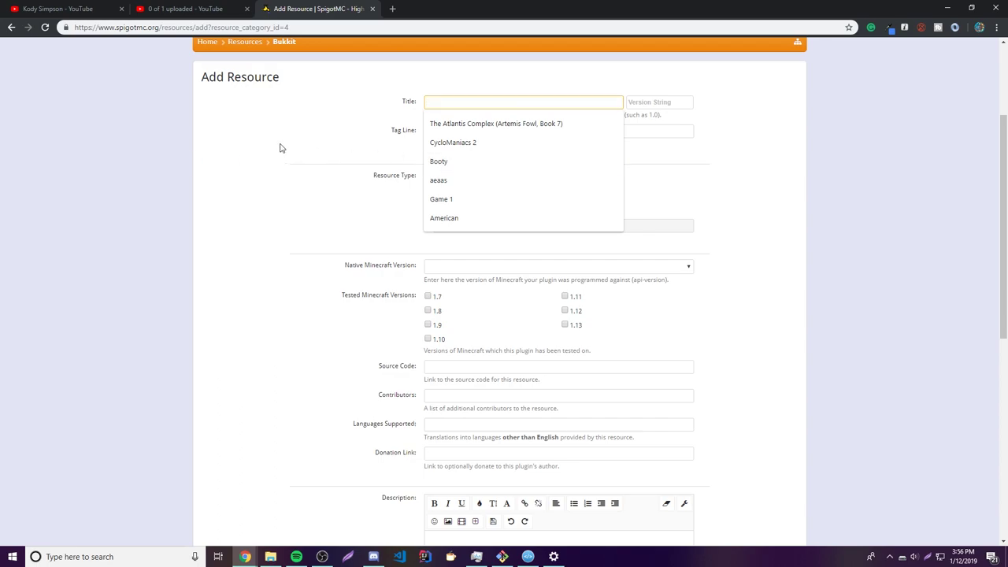
pyautogui.click(309, 116)
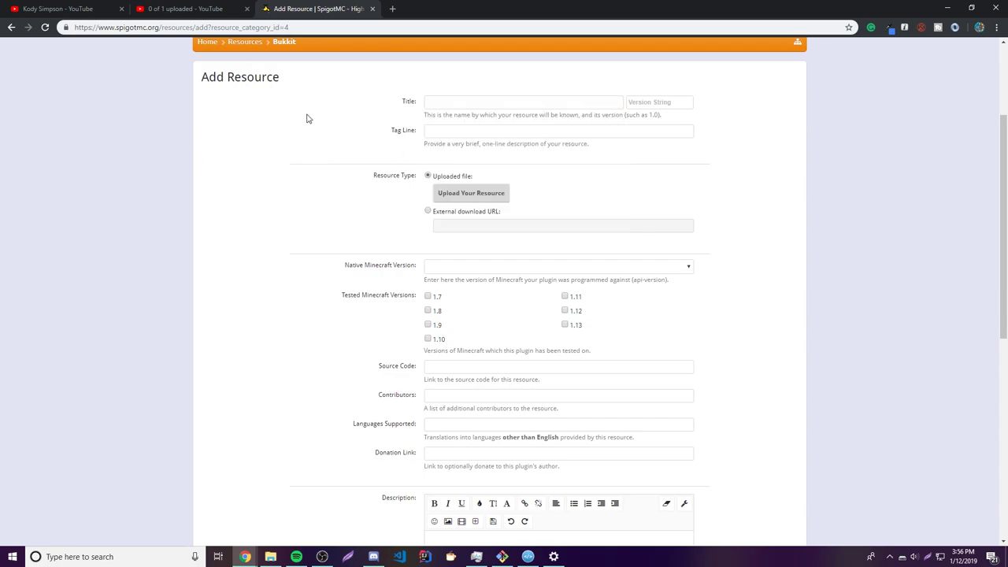
pyautogui.click(443, 105)
pyautogui.write('Armor ')
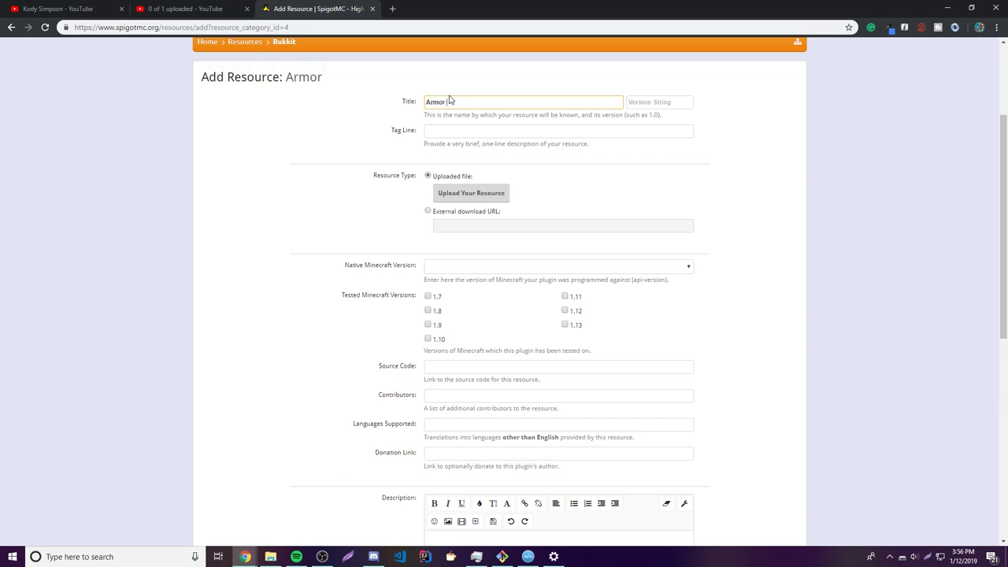
pyautogui.write('Stand GUI')
# - Set the version string to 1.0, leaving the Tag Line field empty
pyautogui.click(669, 99)
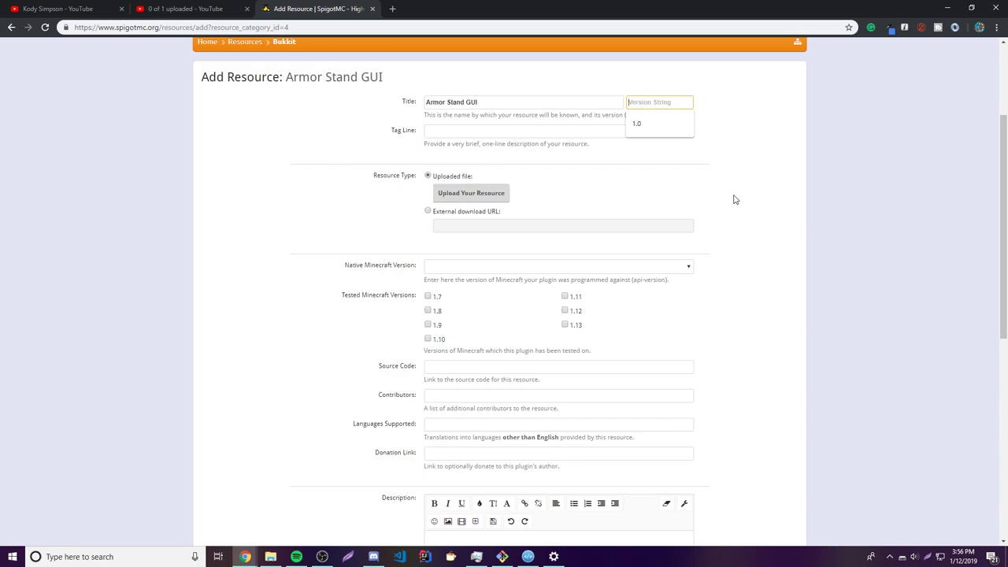
pyautogui.write('1.')
pyautogui.click(466, 129)
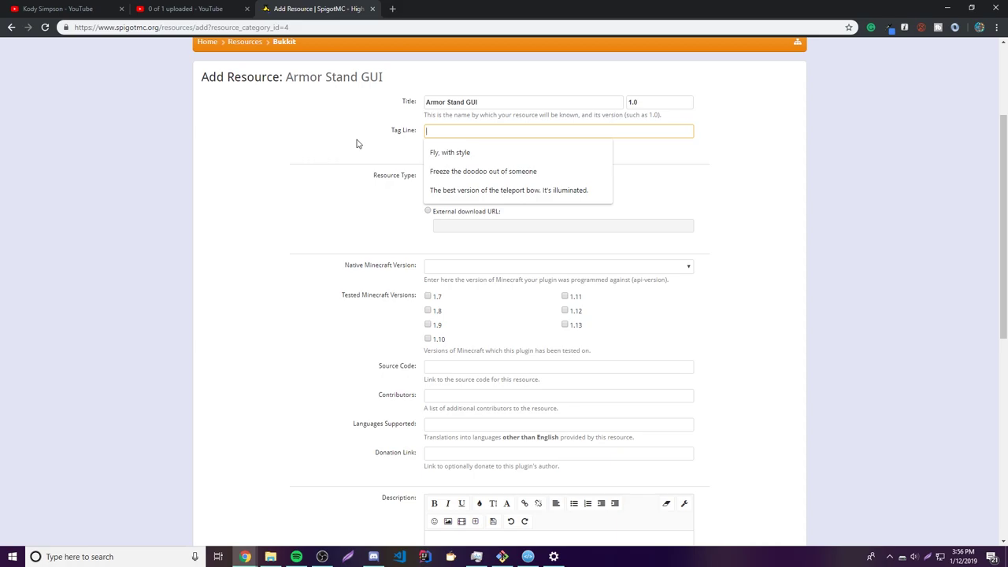
pyautogui.click(298, 142)
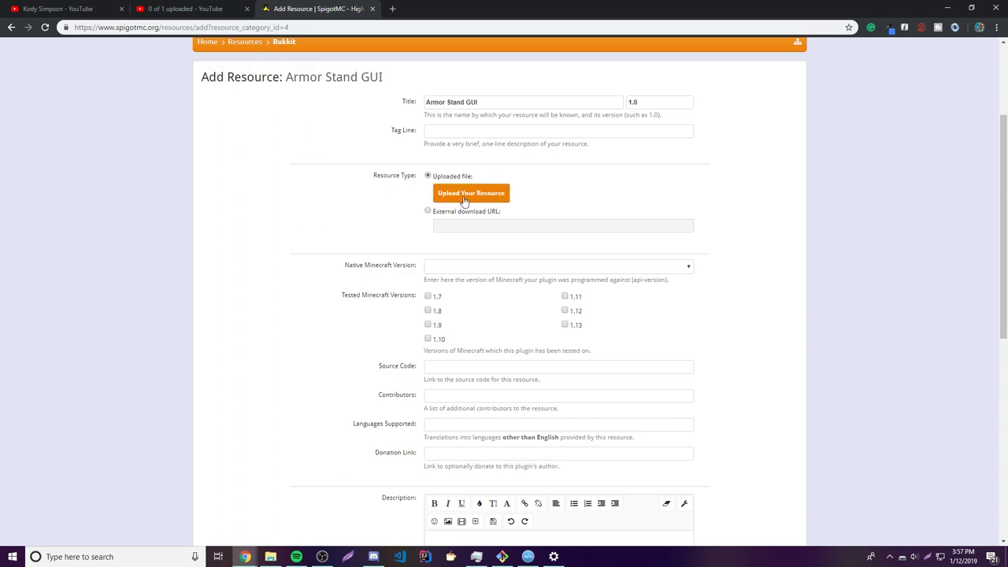
# - Try dragging ArmorStandGUI-1.0.jar from its folder onto the upload area, then dismiss the warning
pyautogui.click(270, 557)
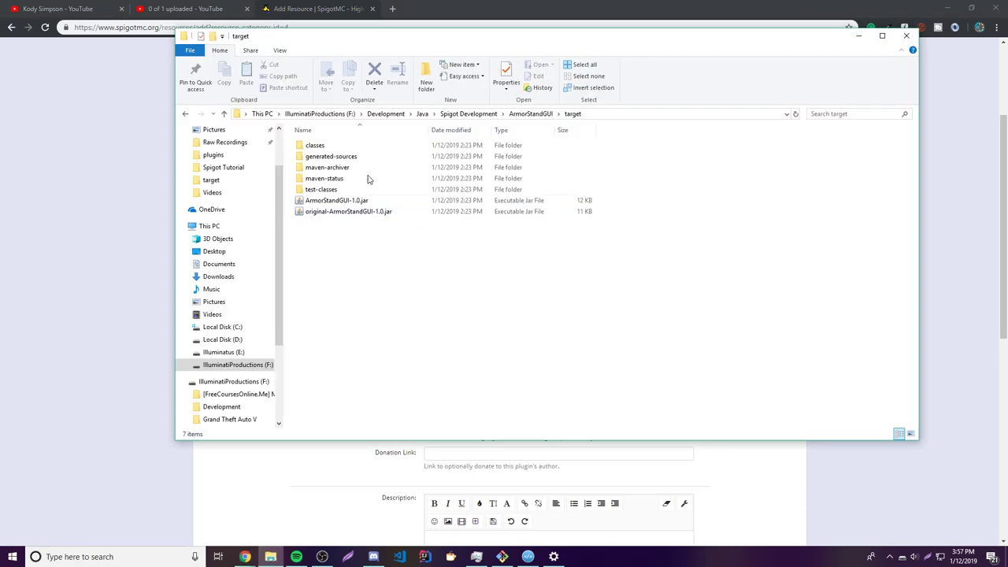
pyautogui.moveTo(427, 41); pyautogui.dragTo(326, 277)
pyautogui.click(263, 441)
pyautogui.moveTo(270, 441); pyautogui.dragTo(471, 197)
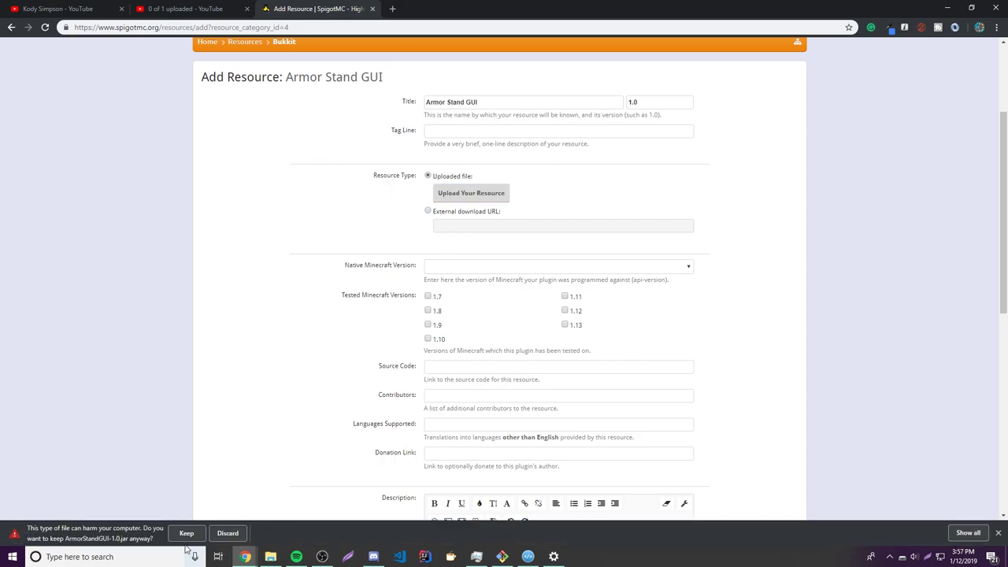
pyautogui.click(997, 533)
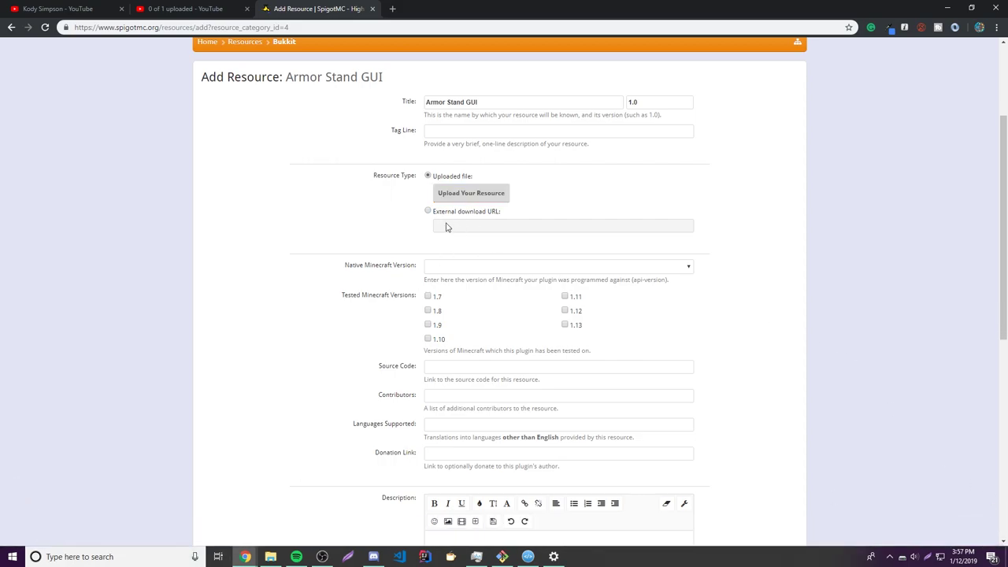
# - Upload ArmorStandGUI-1.0.jar from F:\Development\Java\Spigot Development\ArmorStandGUI\target
pyautogui.click(470, 193)
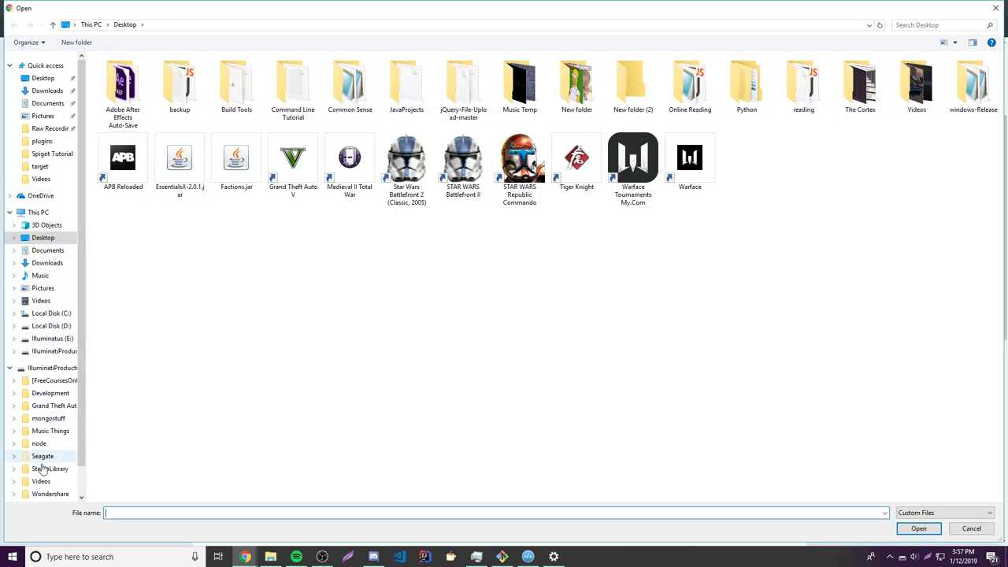
pyautogui.click(43, 369)
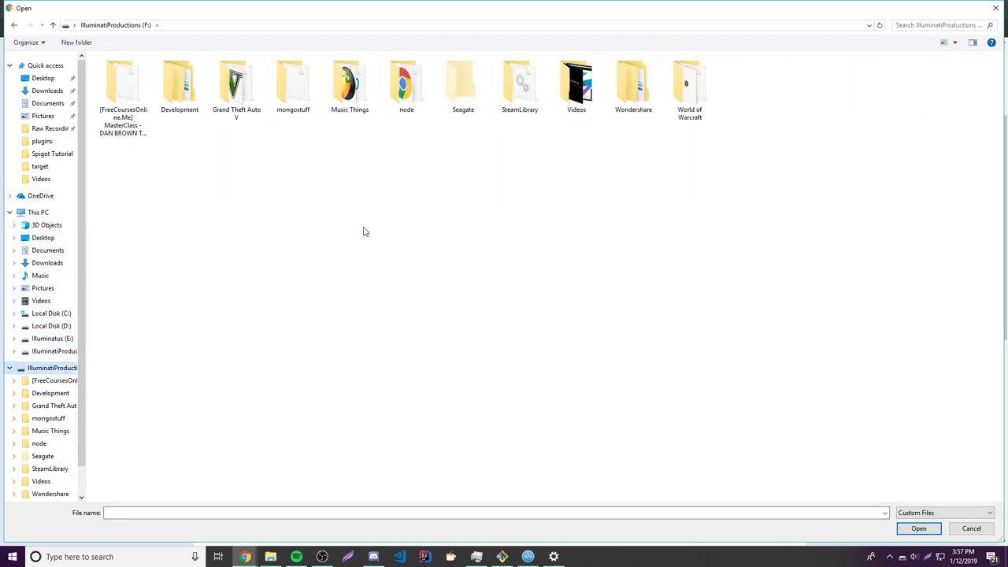
pyautogui.doubleClick(184, 118)
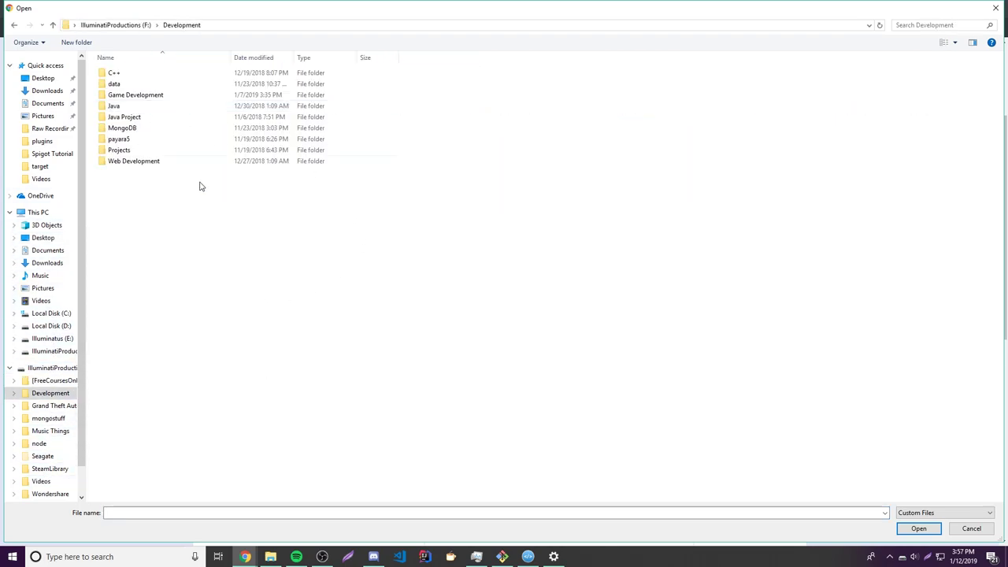
pyautogui.doubleClick(140, 105)
pyautogui.click(147, 87)
pyautogui.doubleClick(147, 86)
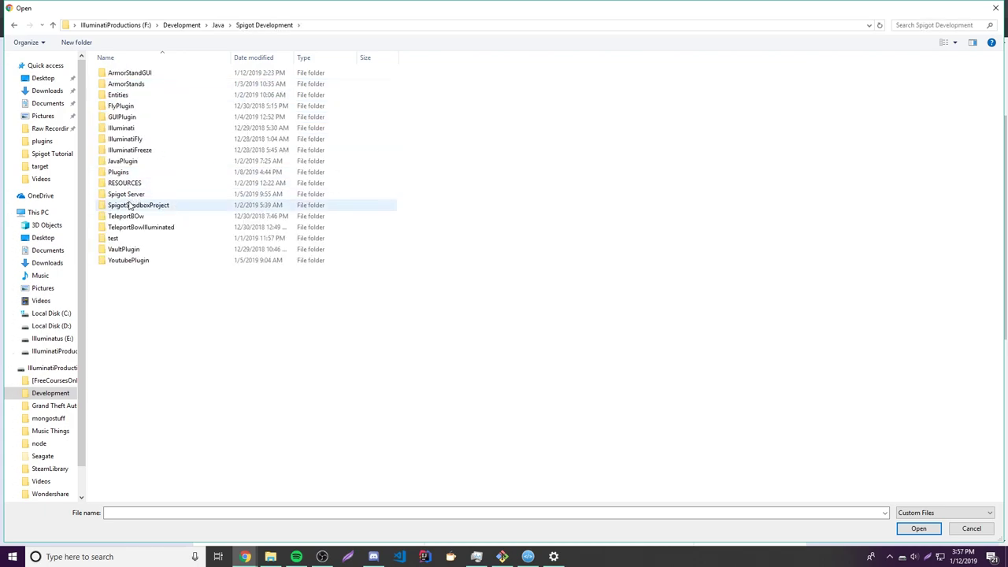
pyautogui.doubleClick(129, 73)
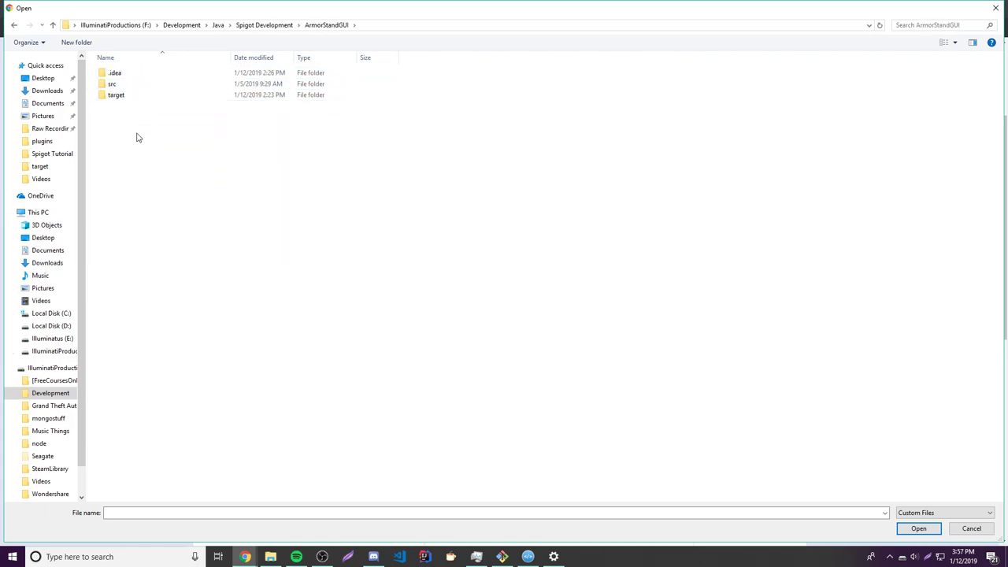
pyautogui.doubleClick(118, 95)
pyautogui.doubleClick(138, 128)
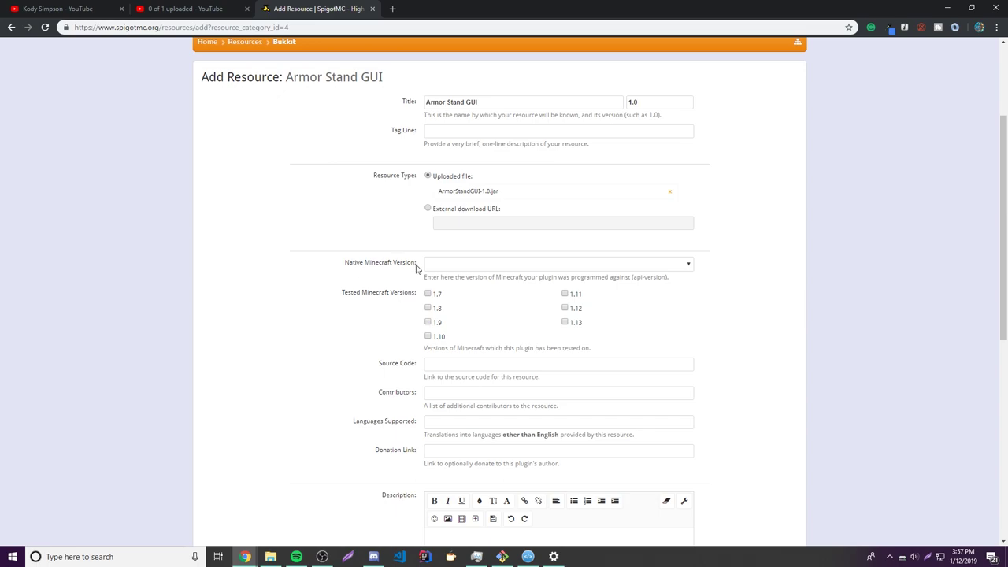
# - Pick 1.13 in the Native Minecraft Version dropdown and tick the 1.13 tested-version box
pyautogui.click(463, 269)
pyautogui.click(463, 293)
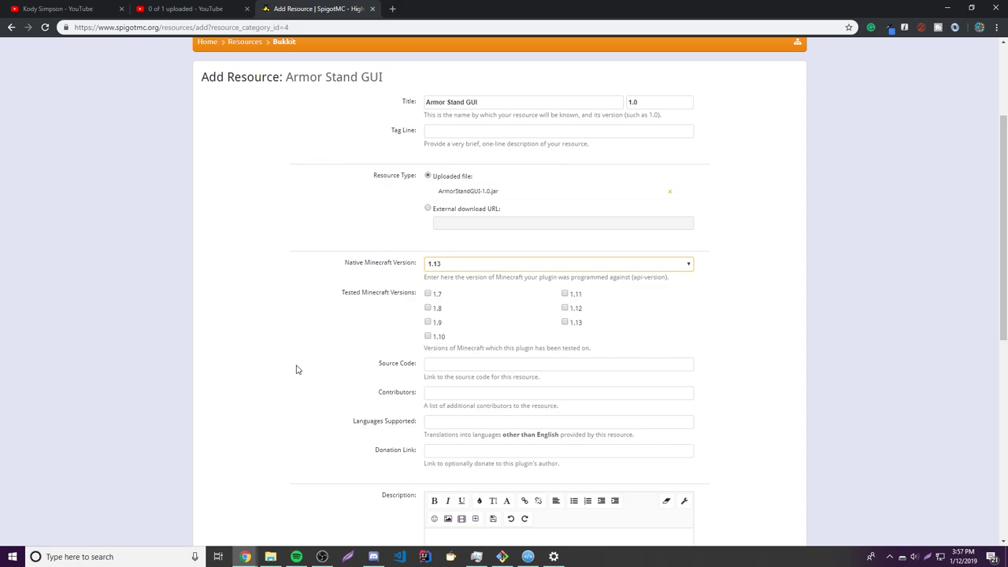
pyautogui.click(454, 264)
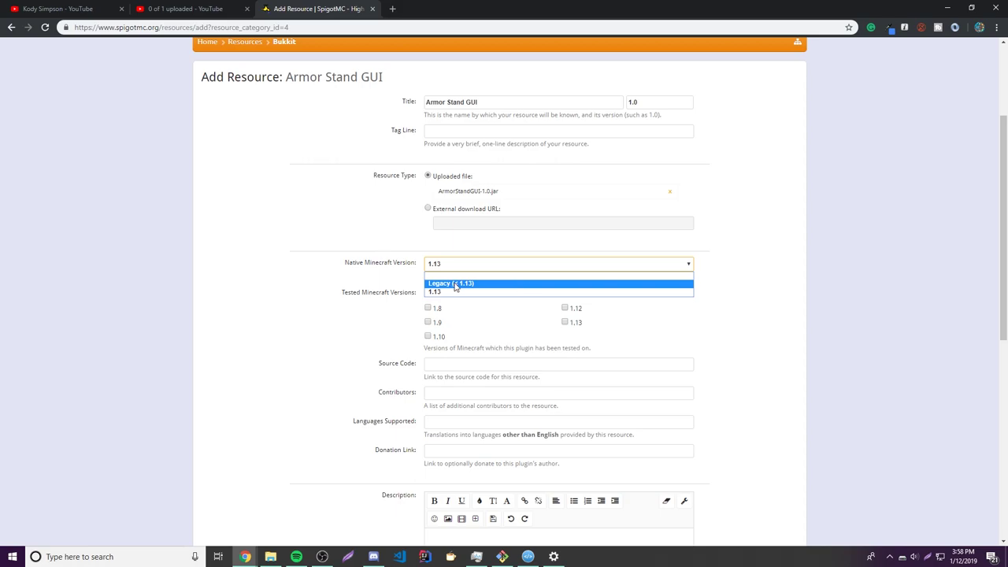
pyautogui.click(449, 293)
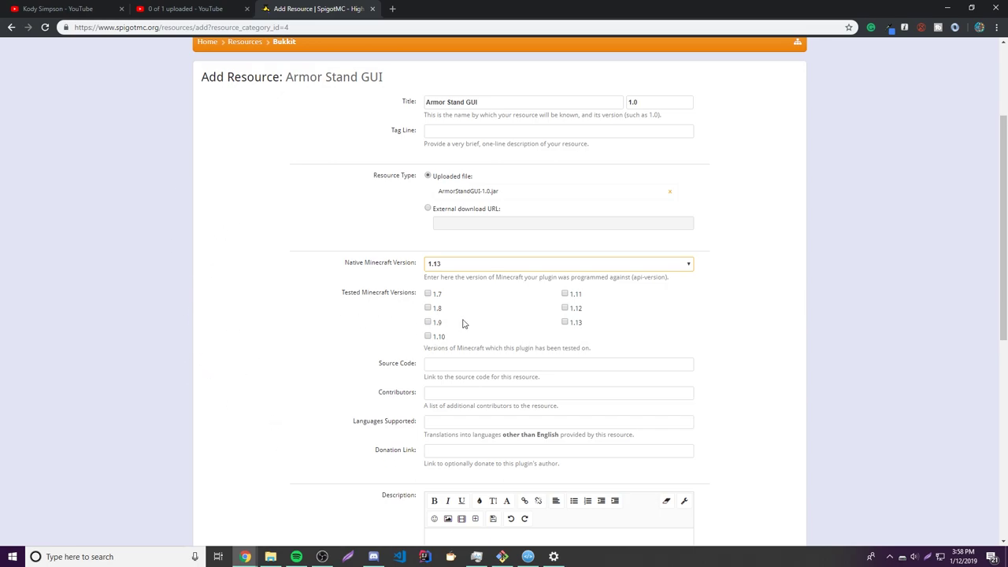
pyautogui.click(565, 322)
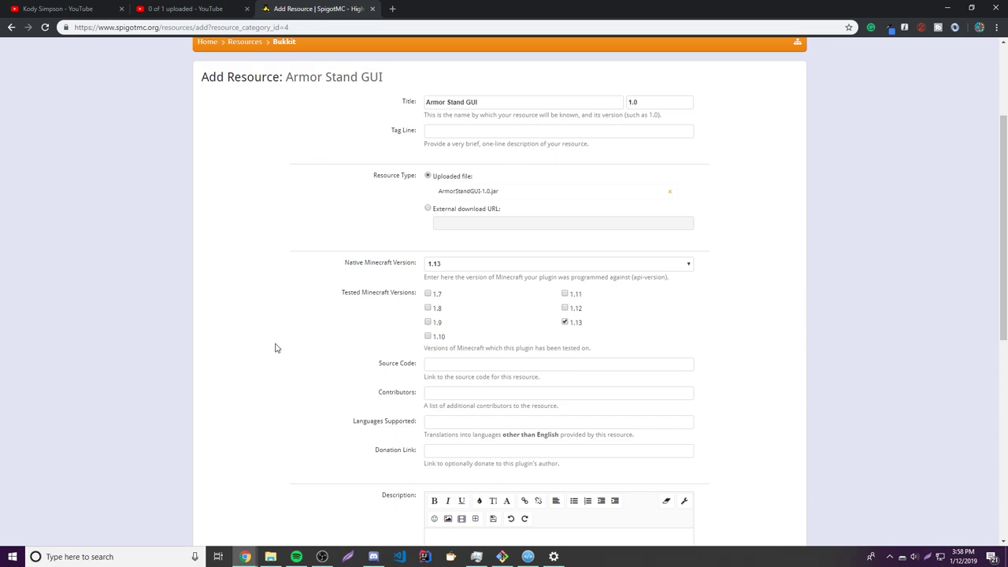
pyautogui.scroll(-2, 417, 339)
pyautogui.click(450, 261)
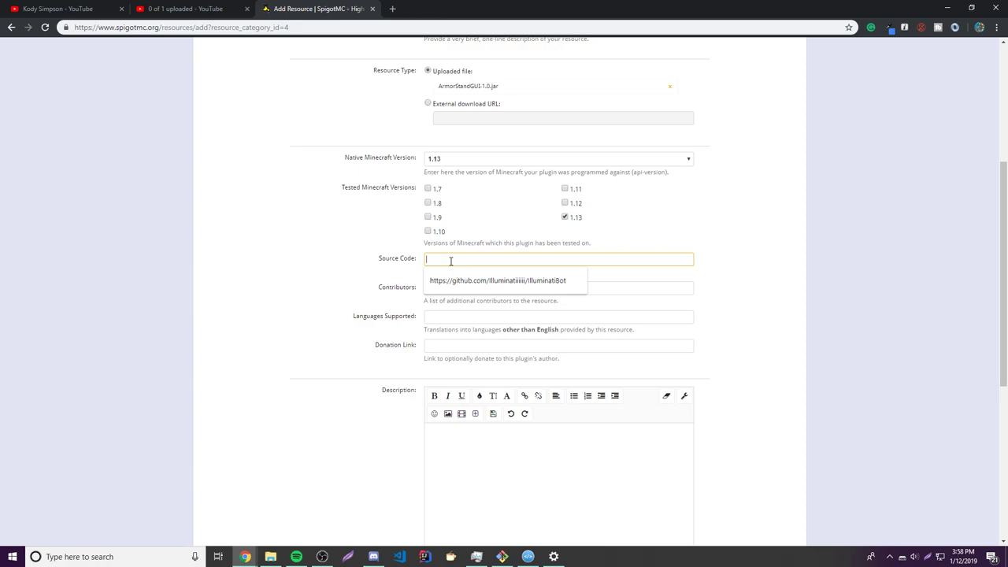
pyautogui.click(323, 258)
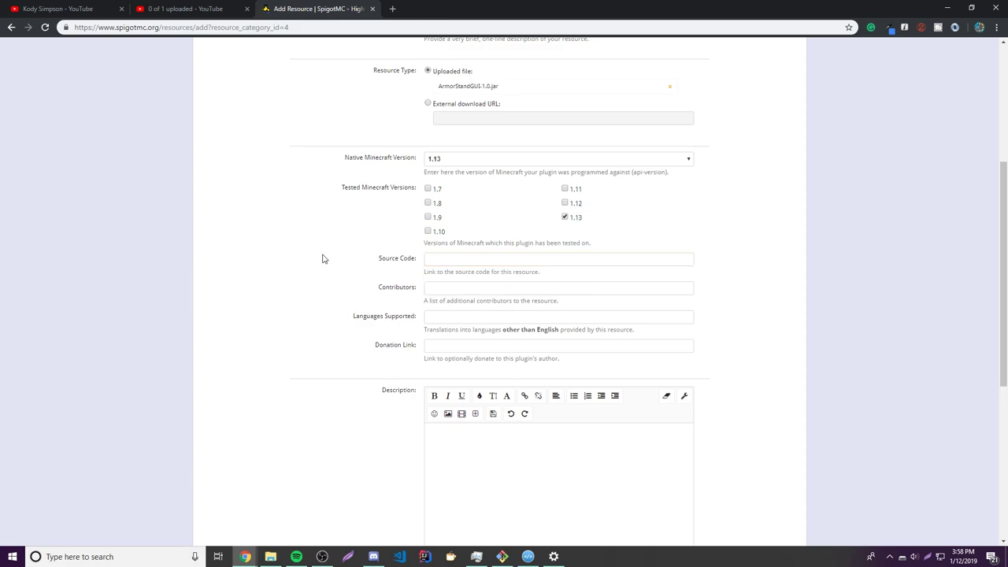
pyautogui.scroll(4, 373, 263)
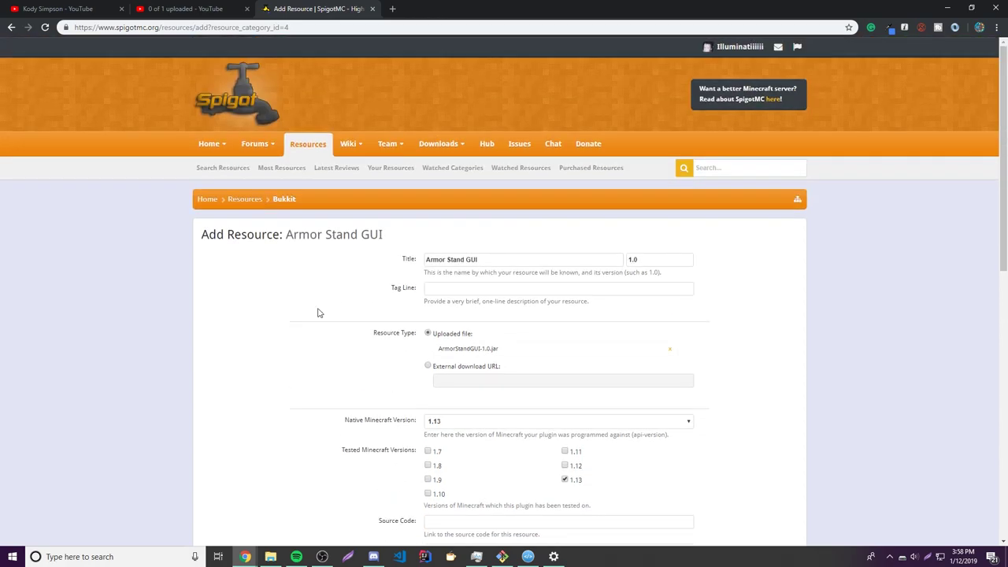
pyautogui.scroll(-4, 317, 310)
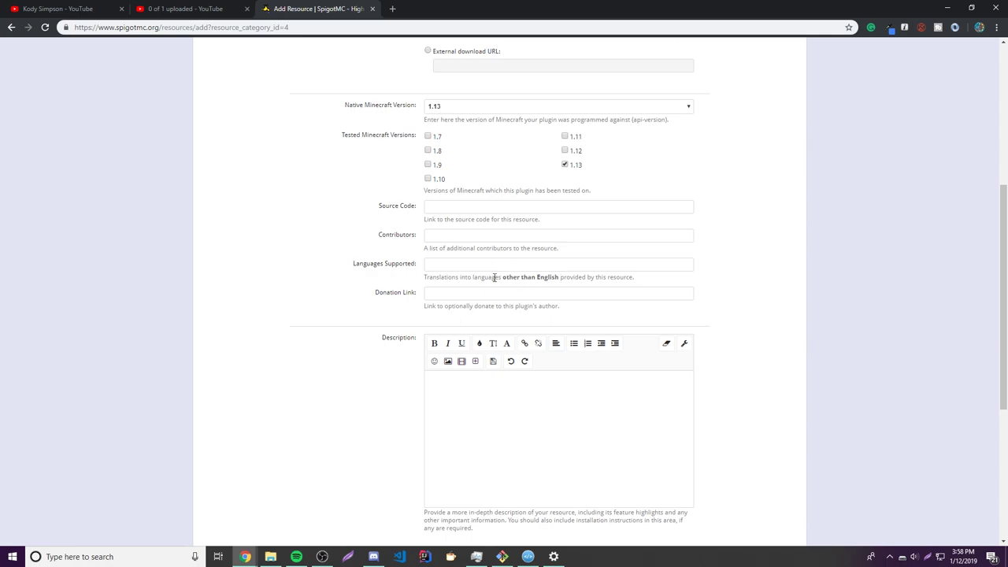
pyautogui.scroll(-1, 280, 279)
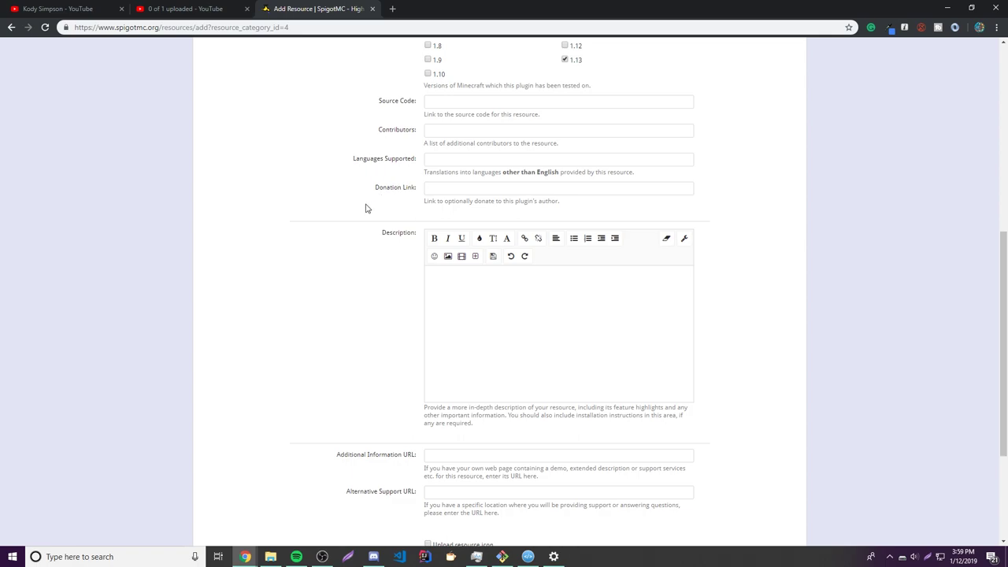
pyautogui.scroll(-2, 296, 224)
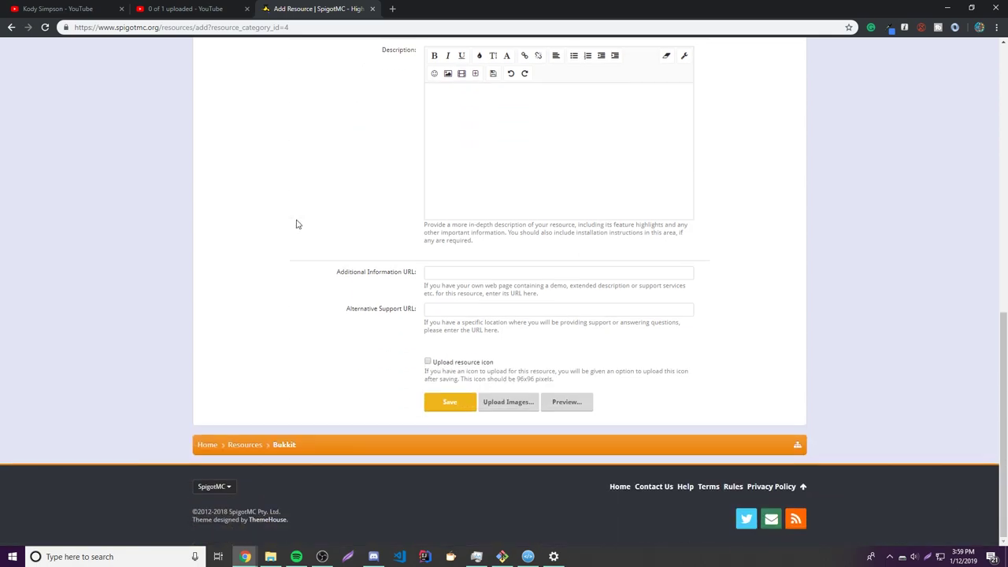
pyautogui.scroll(1, 297, 225)
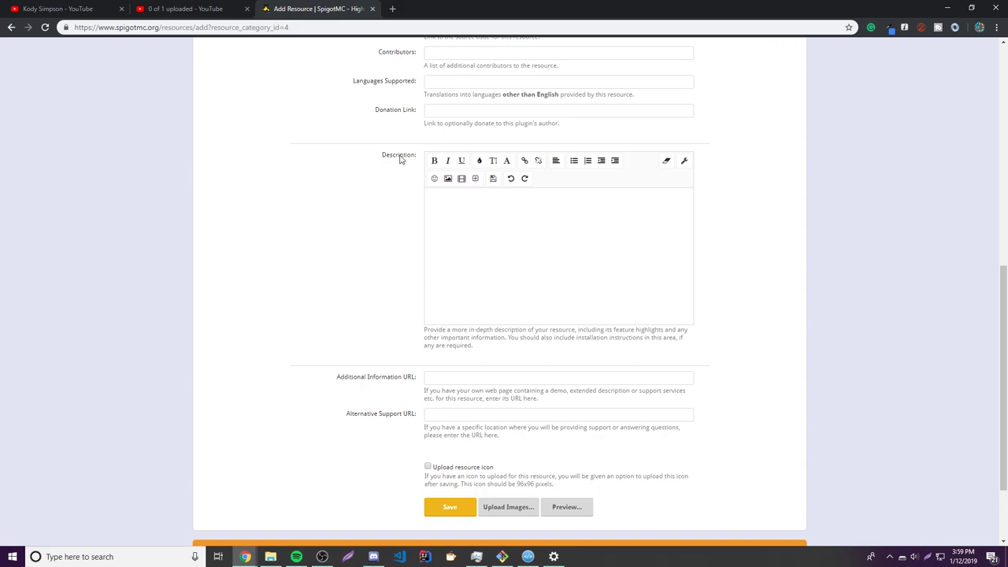
pyautogui.click(450, 216)
# - Duplicate the Add Resource tab and go to the Resources list in the copy
pyautogui.rightClick(337, 8)
pyautogui.click(378, 42)
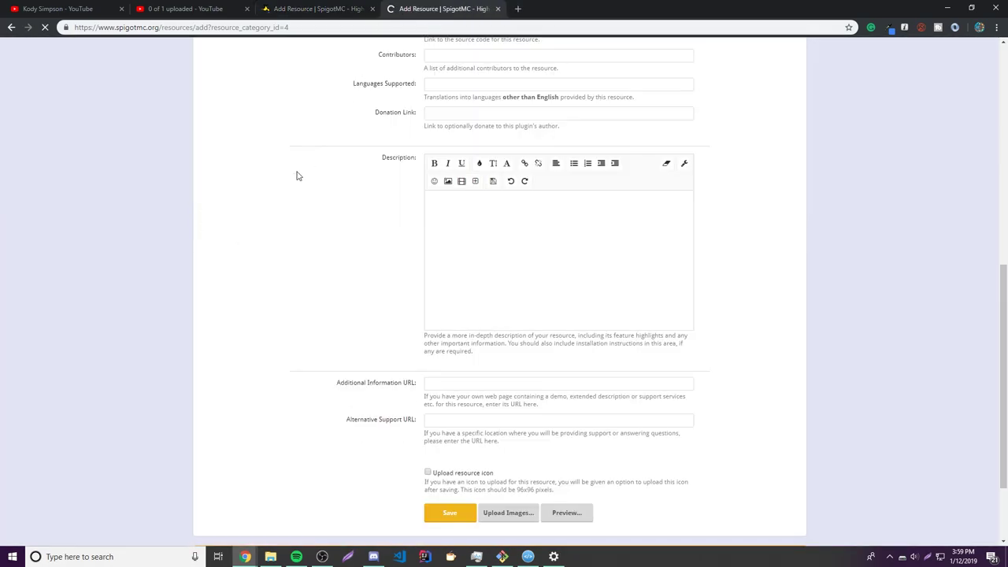
pyautogui.scroll(10, 331, 157)
pyautogui.click(306, 143)
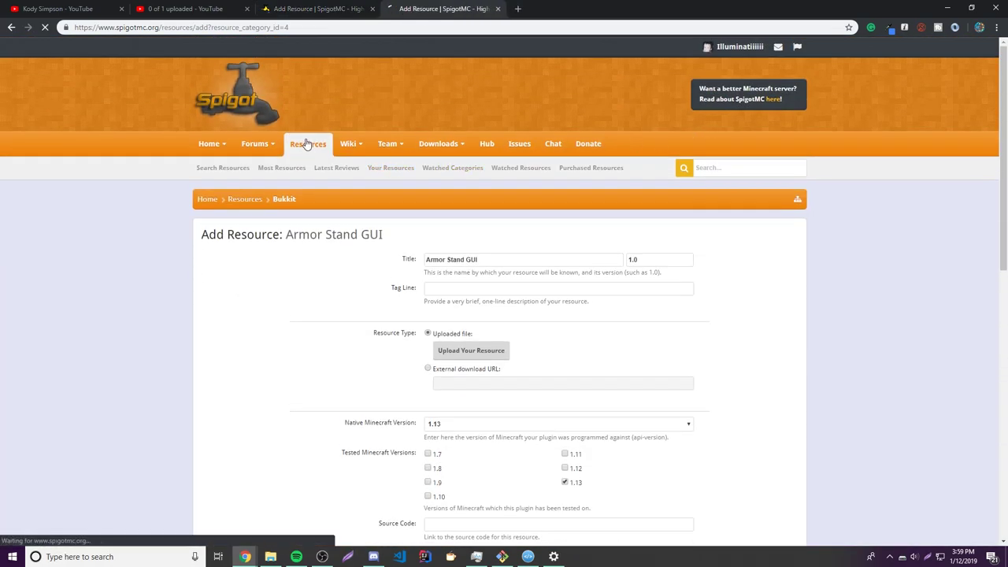
pyautogui.scroll(-5, 346, 253)
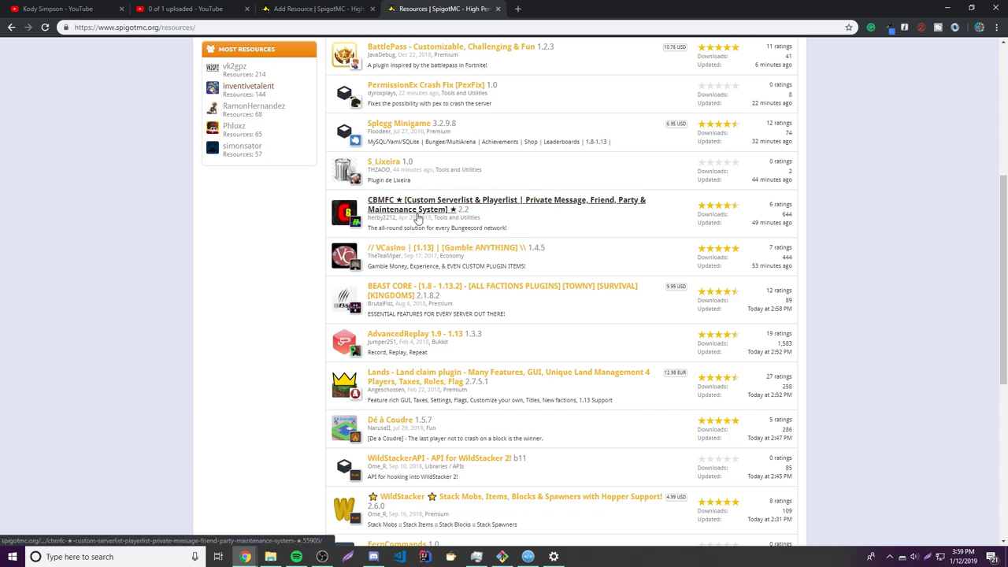
pyautogui.scroll(5, 472, 307)
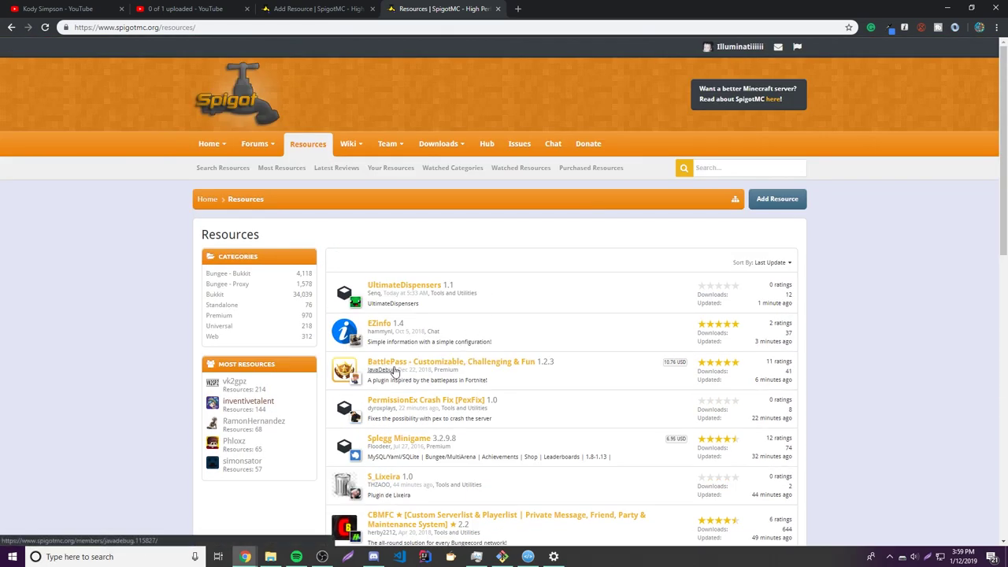
# - Open the BattlePass resource page and scroll through it for reference
pyautogui.click(396, 364)
pyautogui.scroll(-10, 397, 367)
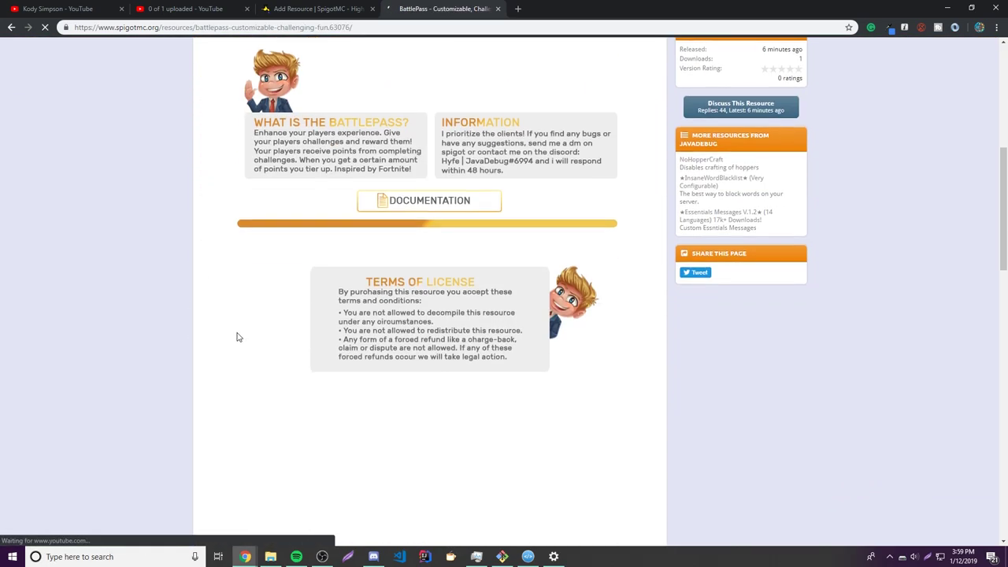
pyautogui.scroll(8, 373, 326)
pyautogui.scroll(3, 367, 328)
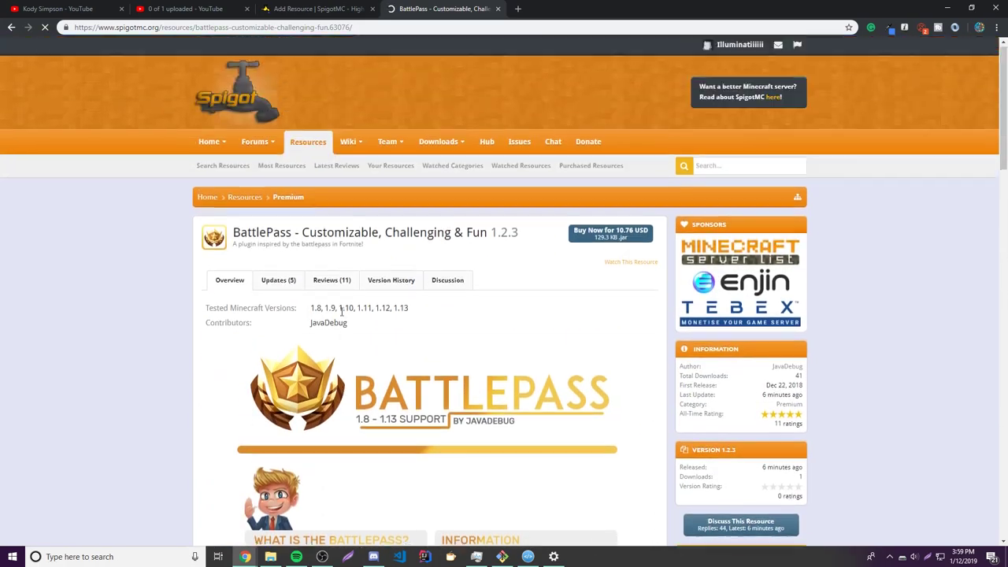
pyautogui.scroll(-4, 260, 384)
pyautogui.moveTo(326, 241); pyautogui.dragTo(315, 270)
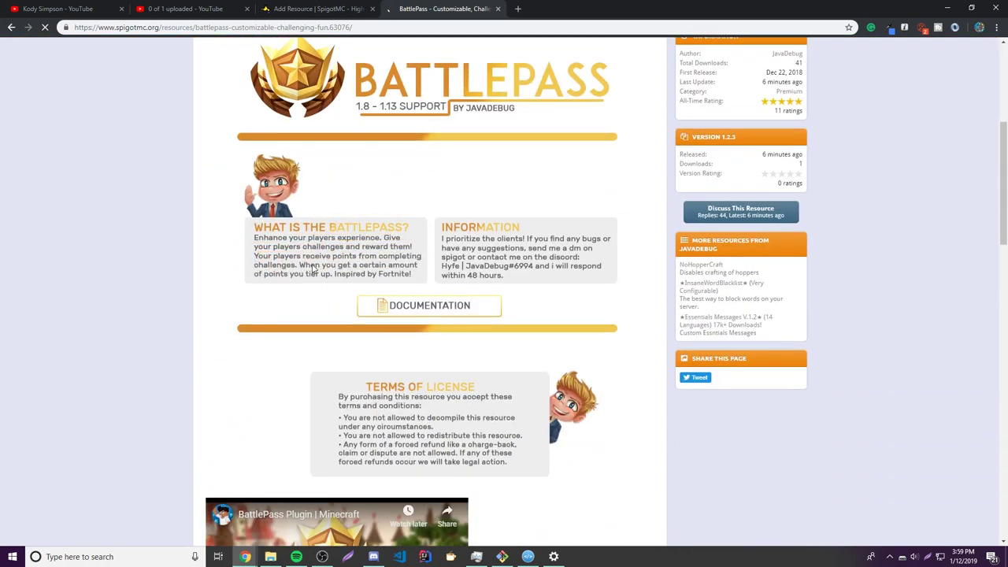
pyautogui.scroll(4, 393, 276)
# - Back on the Add Resource form, cancel the Image dialog and clear some test typing
pyautogui.hotkey('ctrl', 'shift', 'Tab')
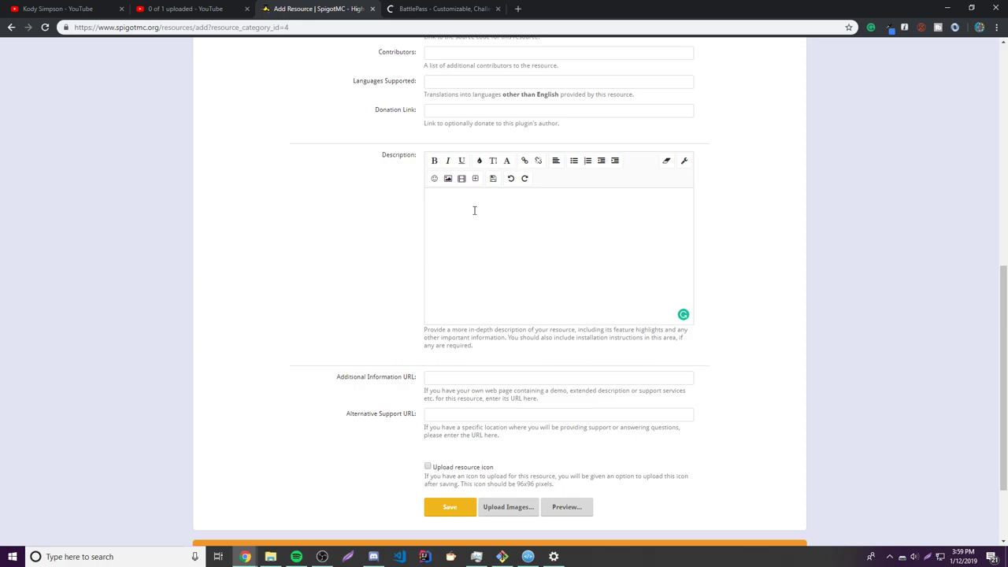
pyautogui.click(447, 180)
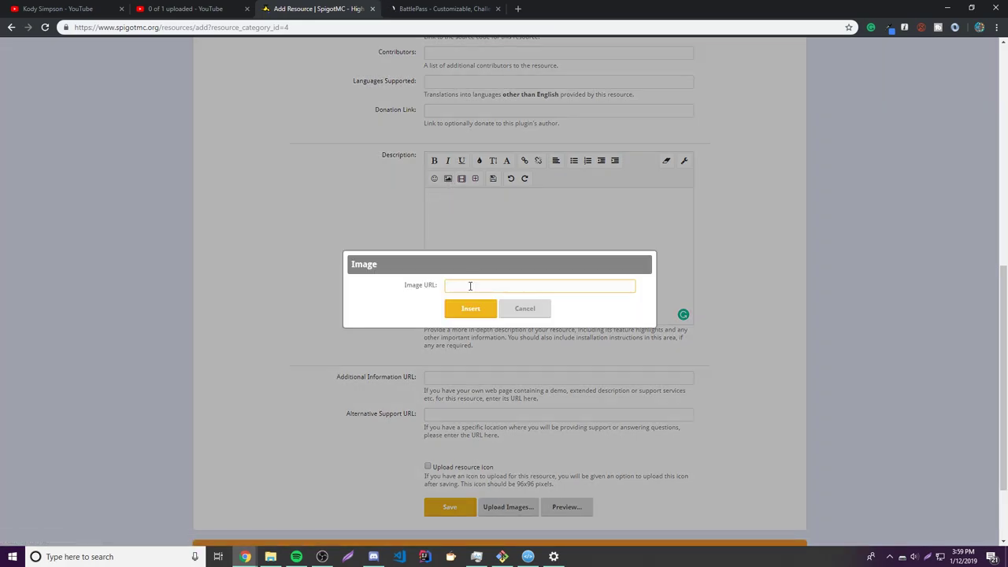
pyautogui.click(526, 310)
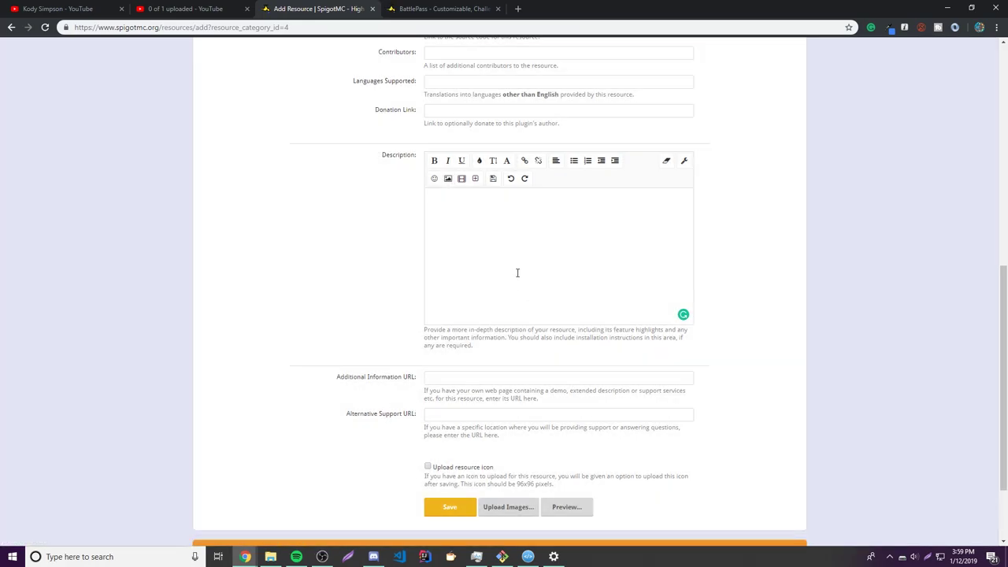
pyautogui.click(505, 249)
pyautogui.write('h1>Test</h1>')
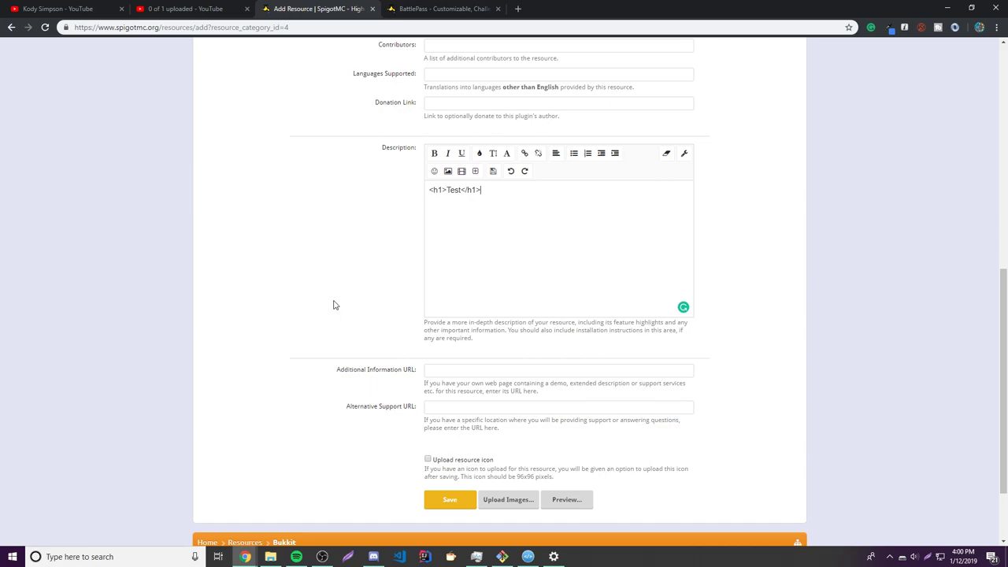
# - Type <h1>Test</h1> into the Description box
pyautogui.scroll(-2, 409, 339)
# - Preview the description, then select and delete the <h1>Test</h1> line
pyautogui.click(566, 402)
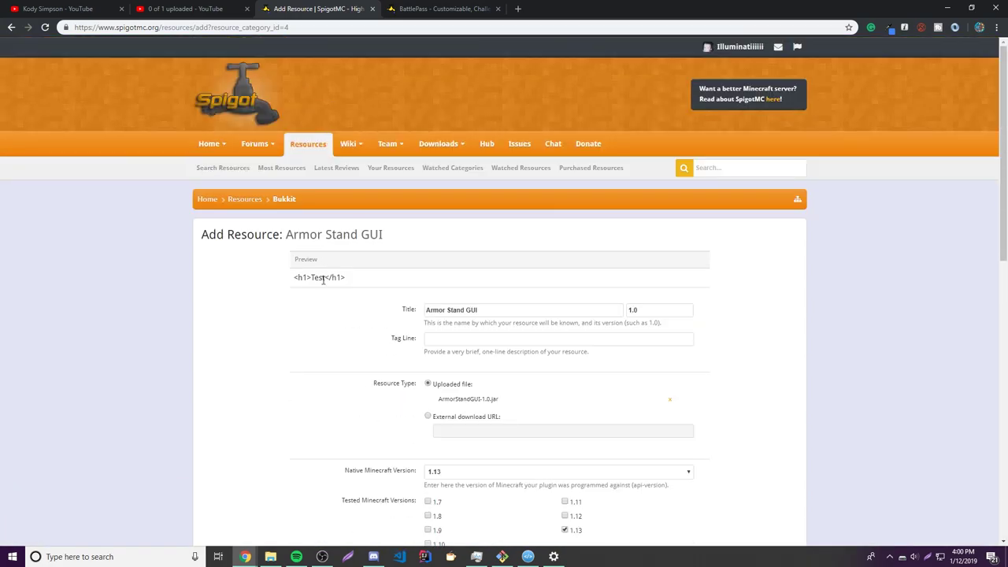
pyautogui.moveTo(363, 276); pyautogui.dragTo(181, 276)
pyautogui.scroll(-5, 263, 291)
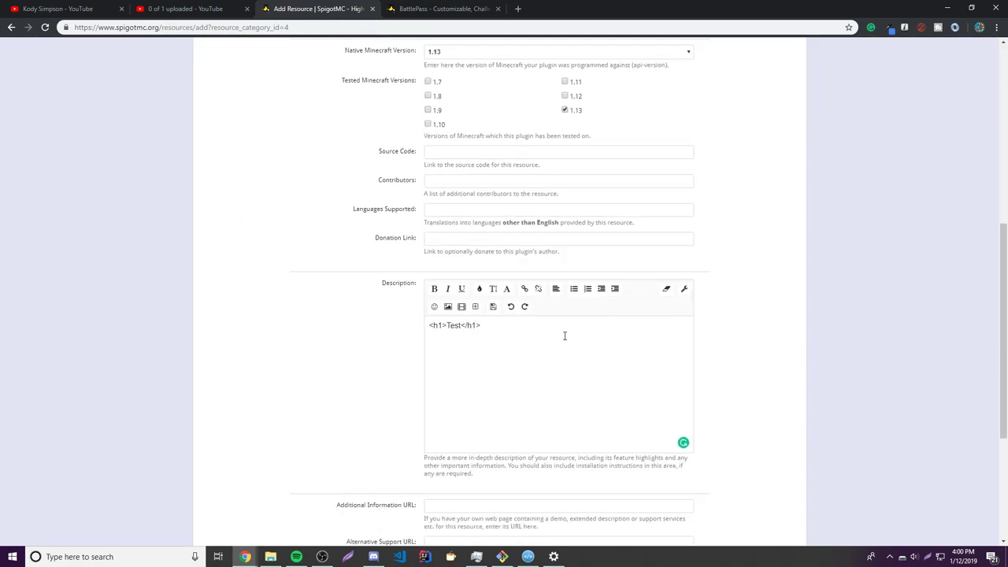
pyautogui.moveTo(564, 335); pyautogui.dragTo(261, 332)
pyautogui.press('BackSpace')
pyautogui.scroll(6, 434, 349)
pyautogui.scroll(-4, 452, 315)
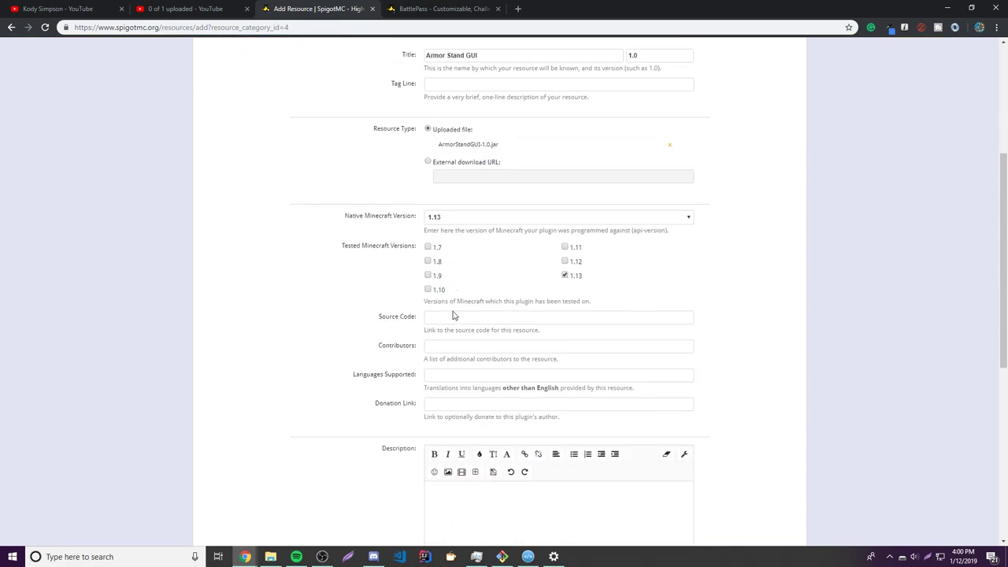
pyautogui.scroll(-1, 507, 395)
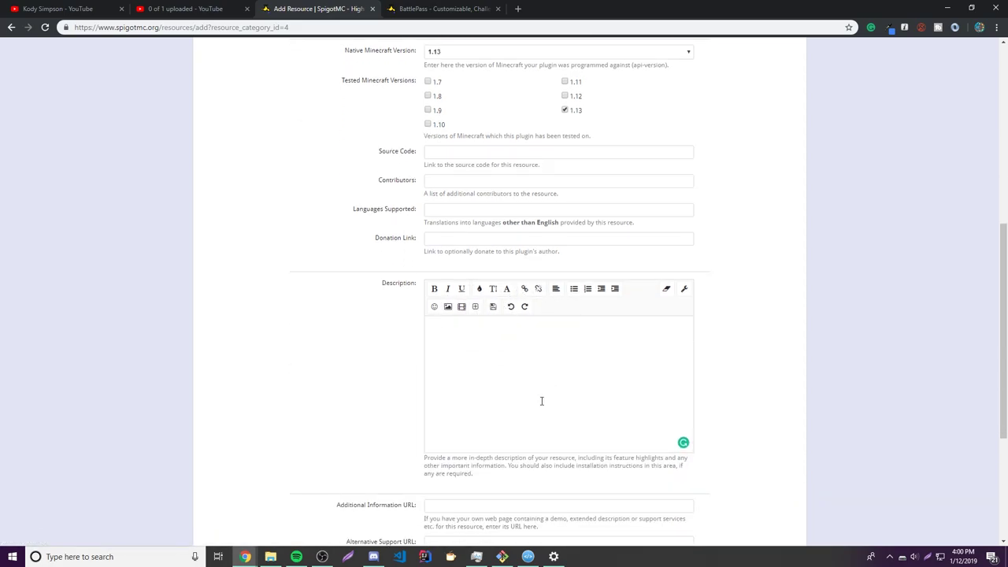
# - Type 'Armor Stand GUI' and make it a bold heading in a larger font size
pyautogui.write('Armor Stand GUI')
pyautogui.hotkey('ctrl', 'a')
pyautogui.click(434, 288)
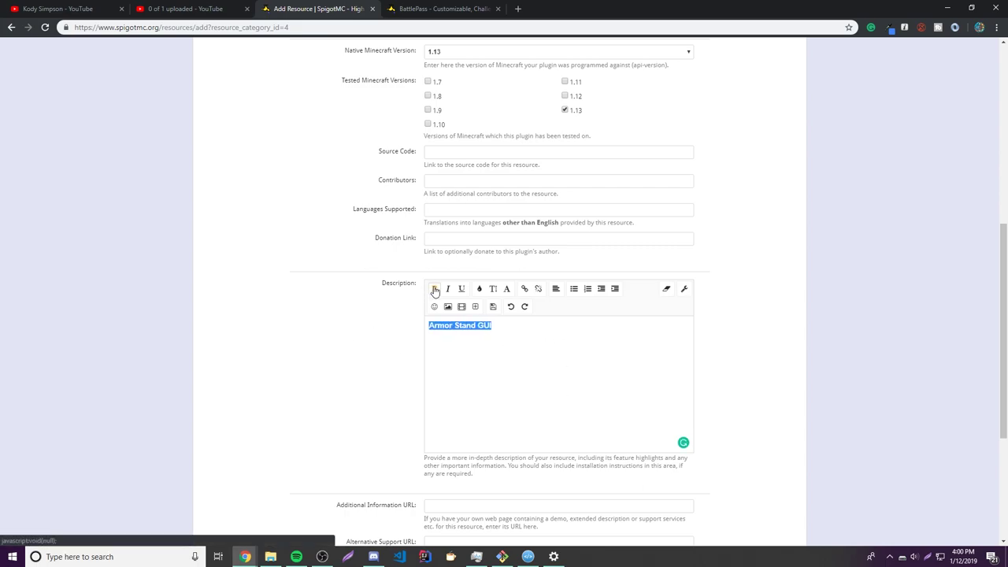
pyautogui.click(684, 288)
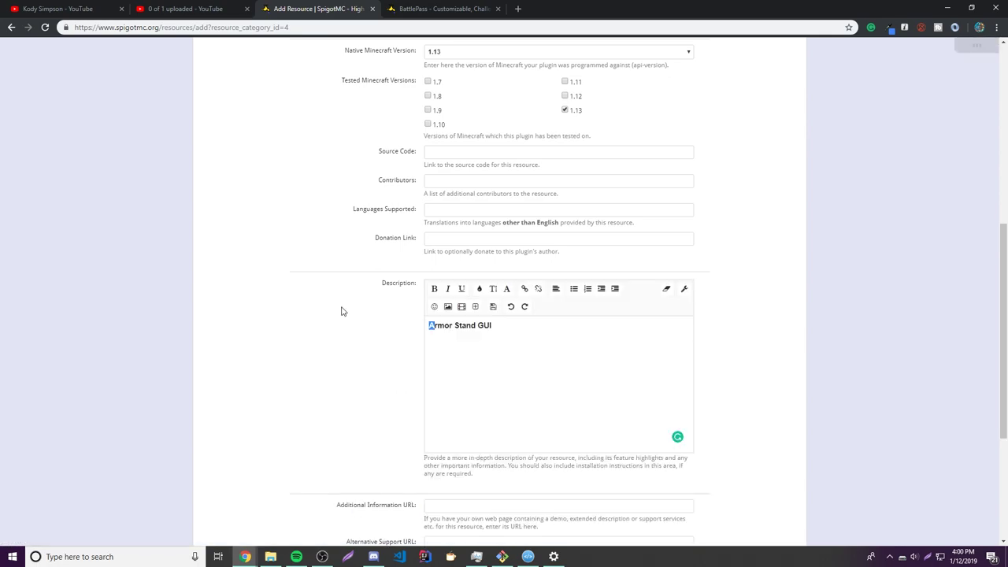
pyautogui.tripleClick(521, 325)
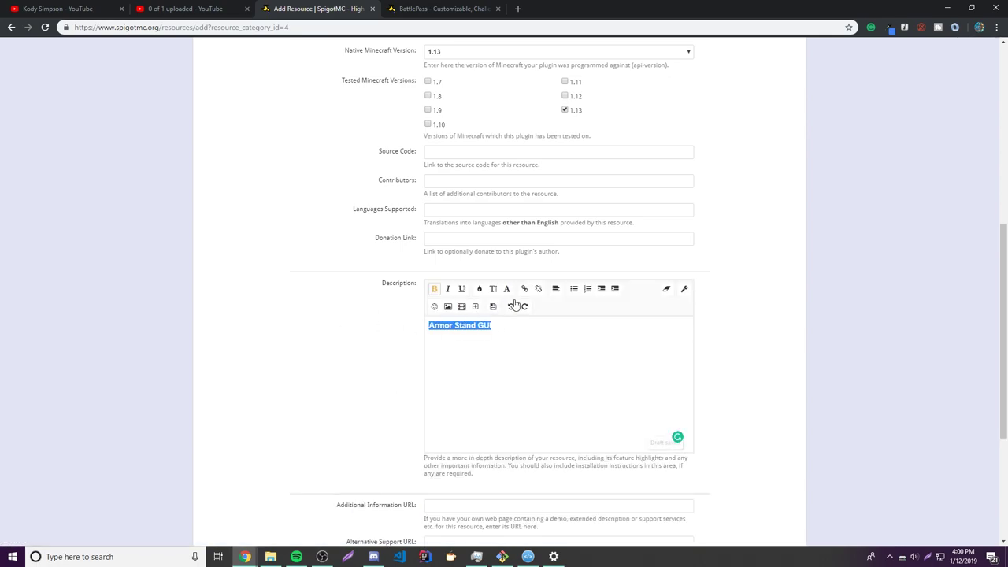
pyautogui.click(493, 289)
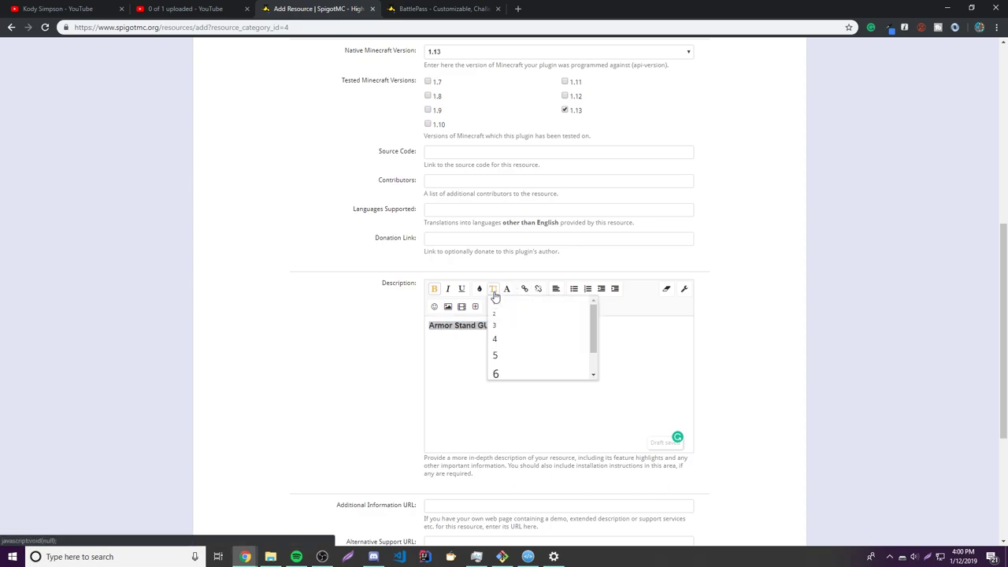
pyautogui.scroll(-2, 513, 354)
pyautogui.click(518, 367)
pyautogui.click(533, 340)
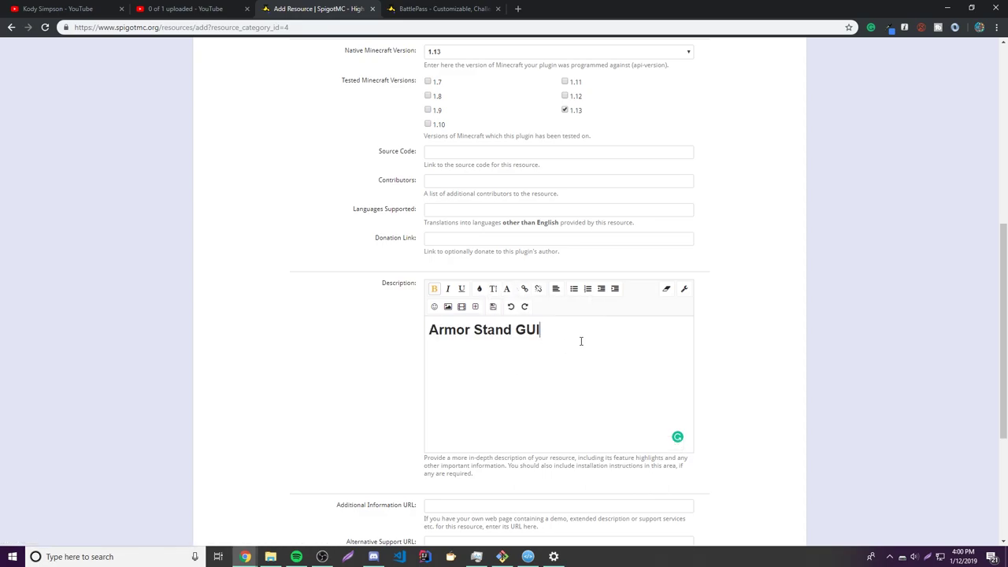
# - Below it, add the non-bold line 'This is a plugin that allows you to make armor stands with a GUI. Pretty simple.'
pyautogui.press('Return')
pyautogui.click(434, 289)
pyautogui.click(507, 289)
pyautogui.click(495, 289)
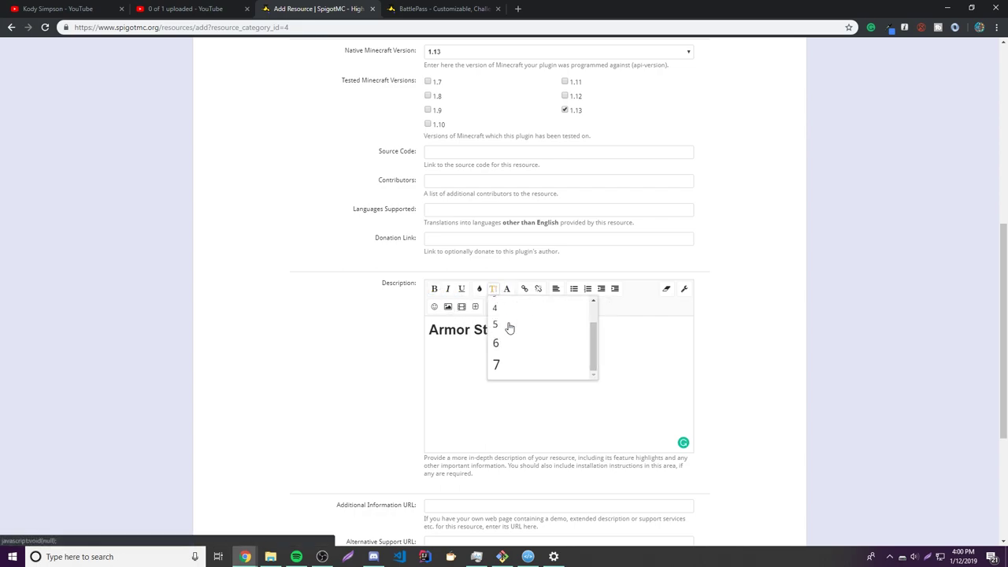
pyautogui.click(508, 329)
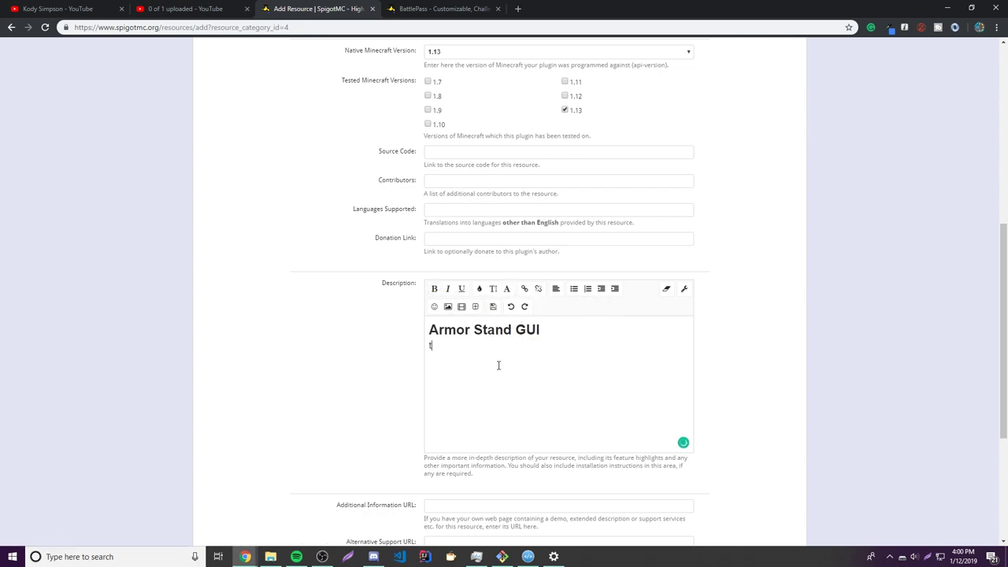
pyautogui.write('This is a plugin that allows you to make ')
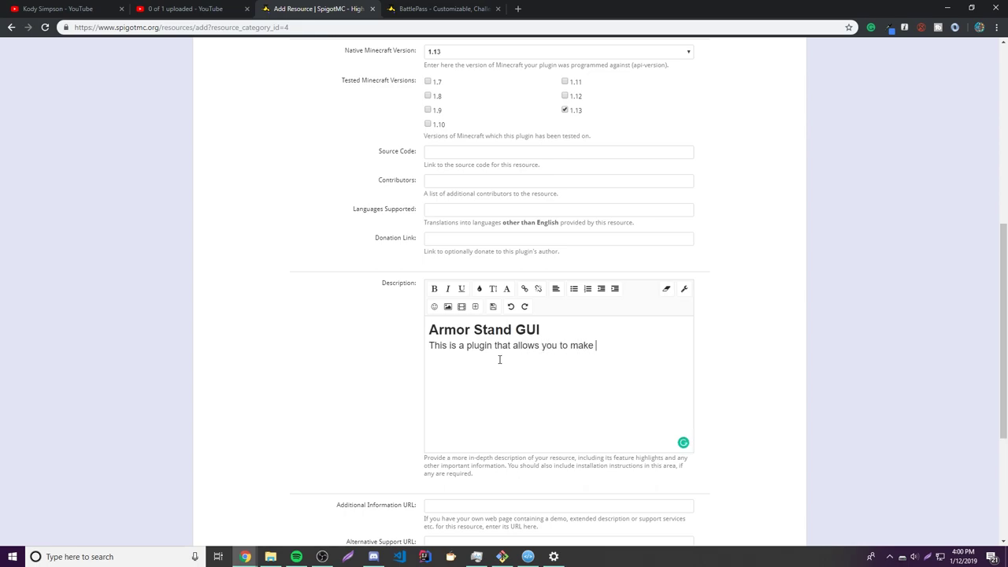
pyautogui.write('armor stands with a GUI. Pretty simple.')
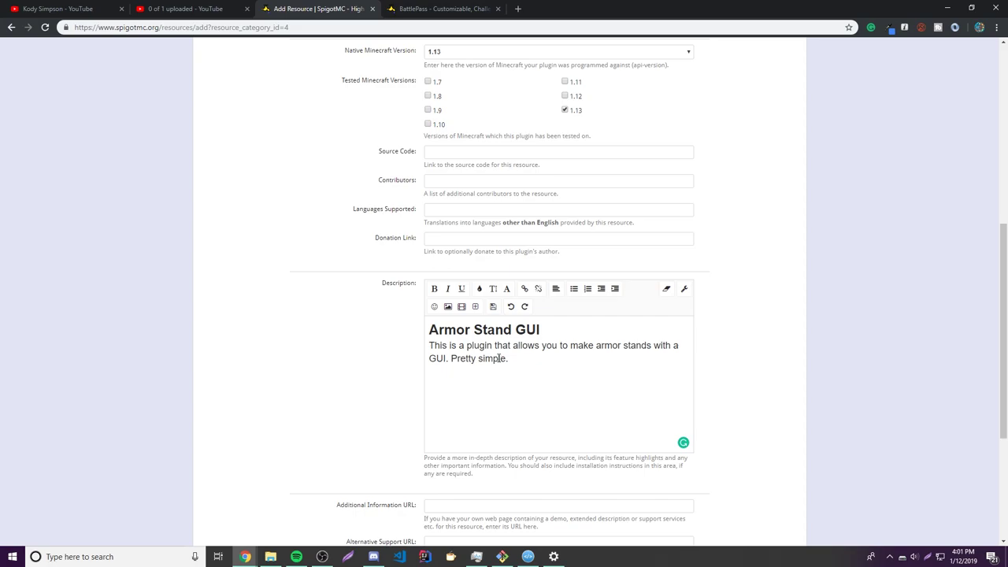
pyautogui.press('Return')
# - Add a 'Config.yml File' heading and paste the config settings beneath it
pyautogui.click(527, 556)
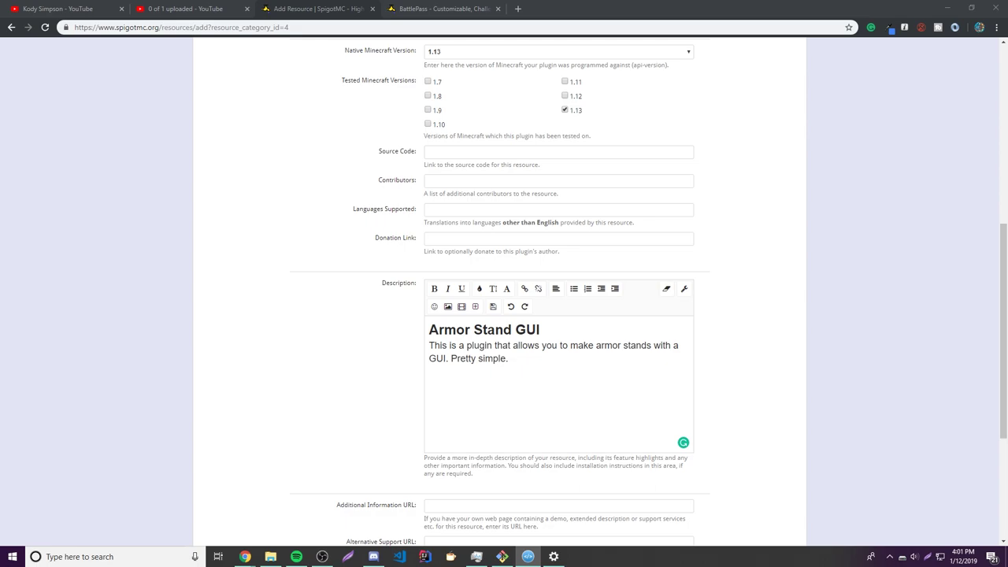
pyautogui.click(386, 383)
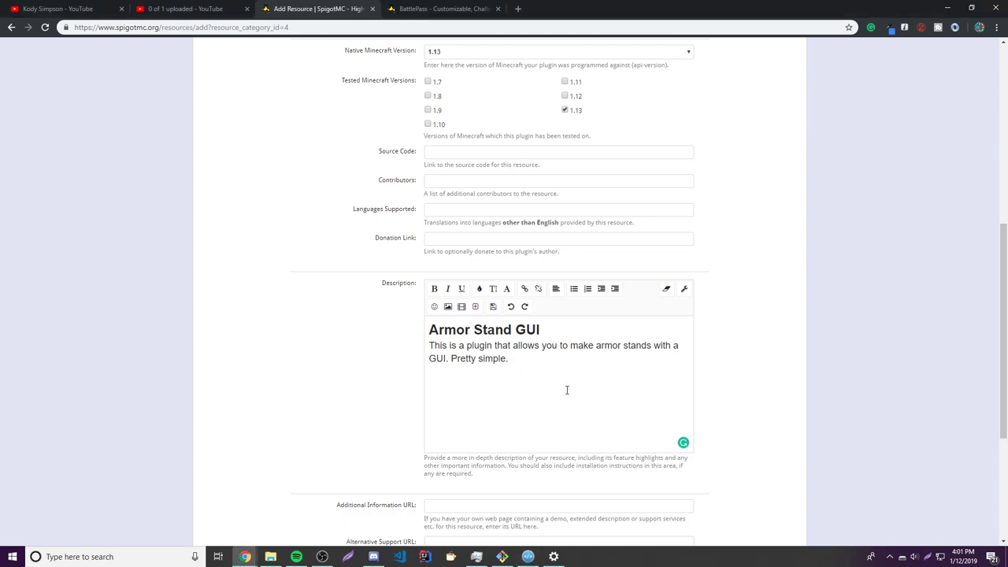
pyautogui.write('Config.yml File')
pyautogui.press('Return')
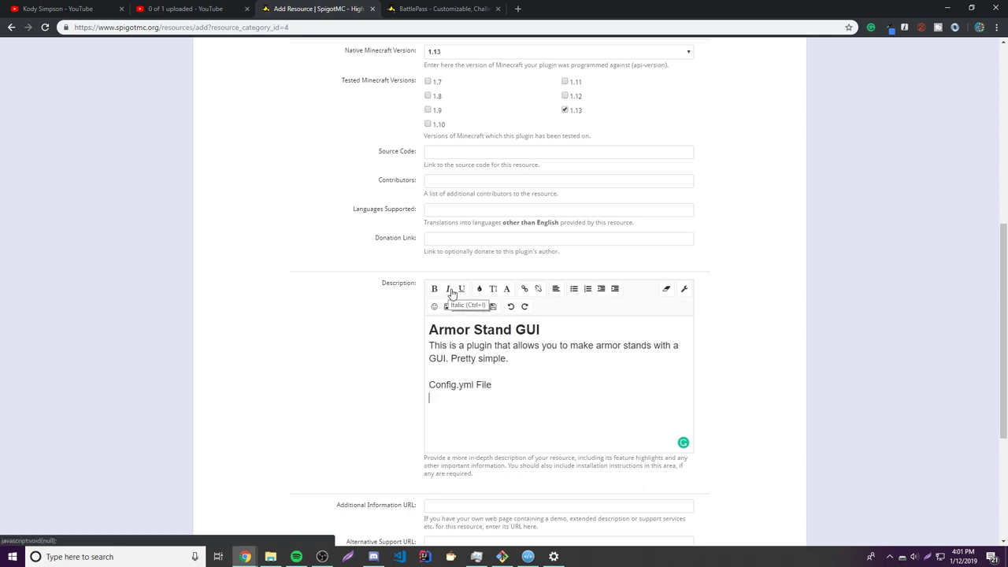
pyautogui.hotkey('ctrl', 'v')
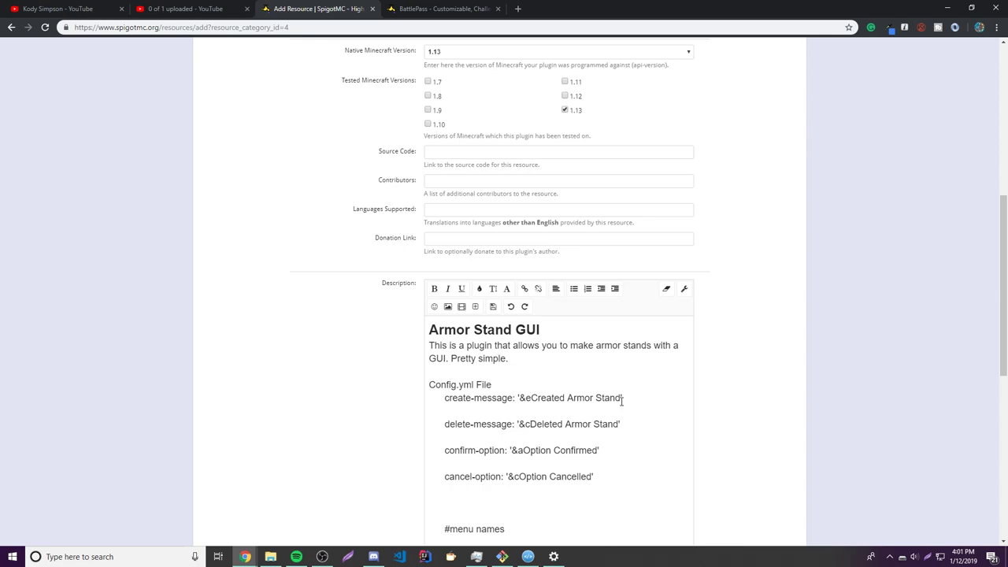
# - Make the pasted config lines smaller and italic, and remove the extra blank lines
pyautogui.scroll(-2, 621, 400)
pyautogui.moveTo(605, 474); pyautogui.dragTo(441, 238)
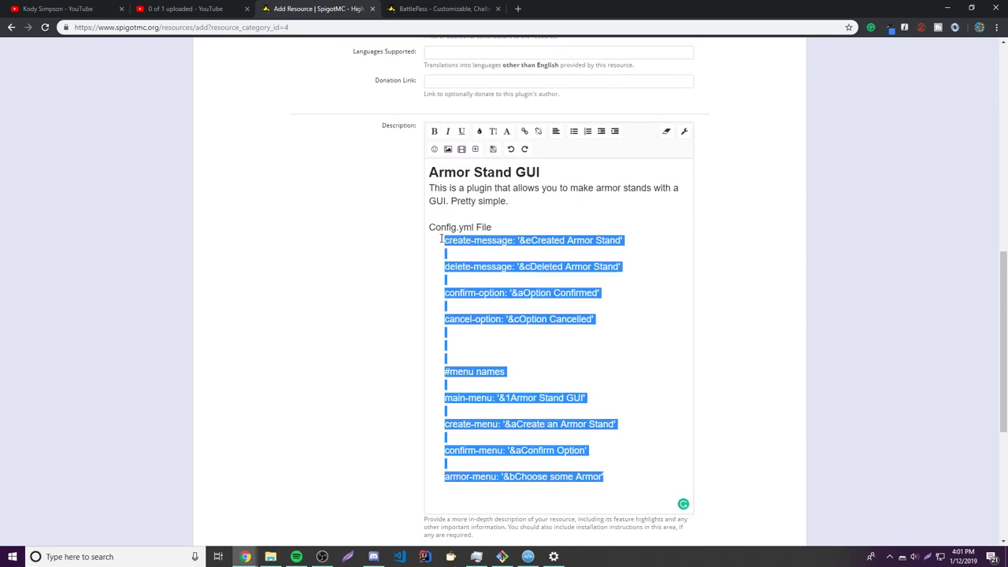
pyautogui.click(505, 133)
pyautogui.click(493, 131)
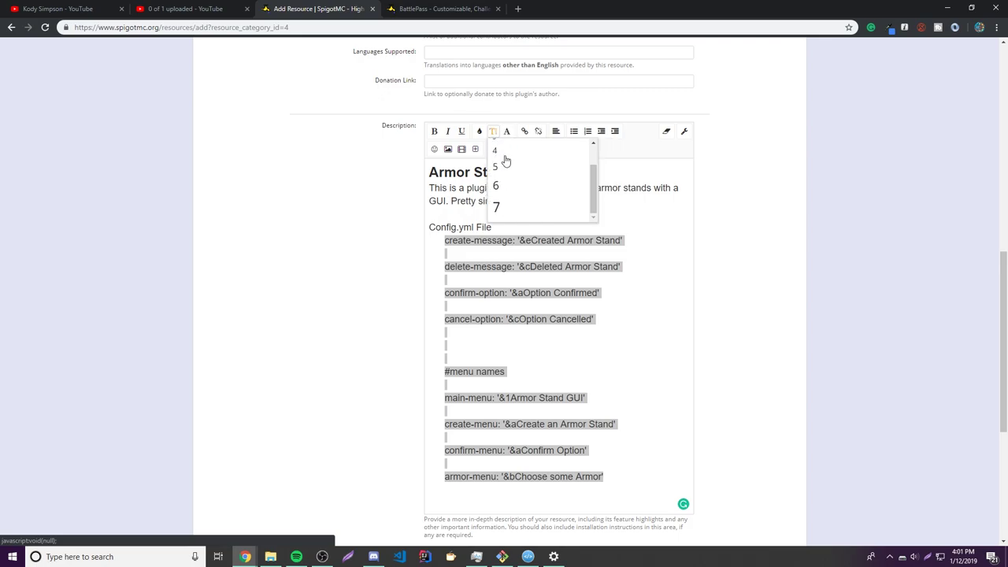
pyautogui.click(504, 160)
pyautogui.click(448, 131)
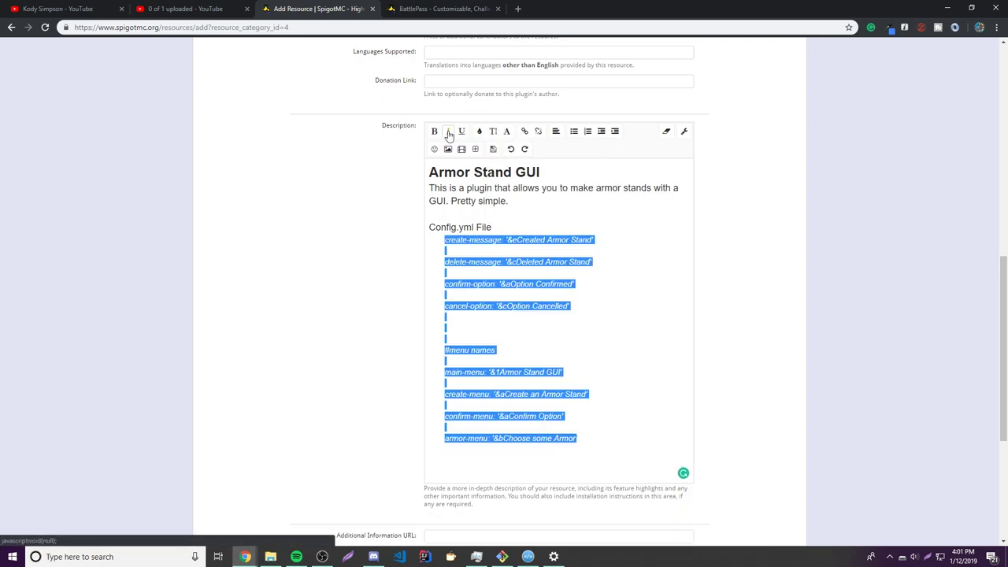
pyautogui.click(527, 269)
pyautogui.click(494, 330)
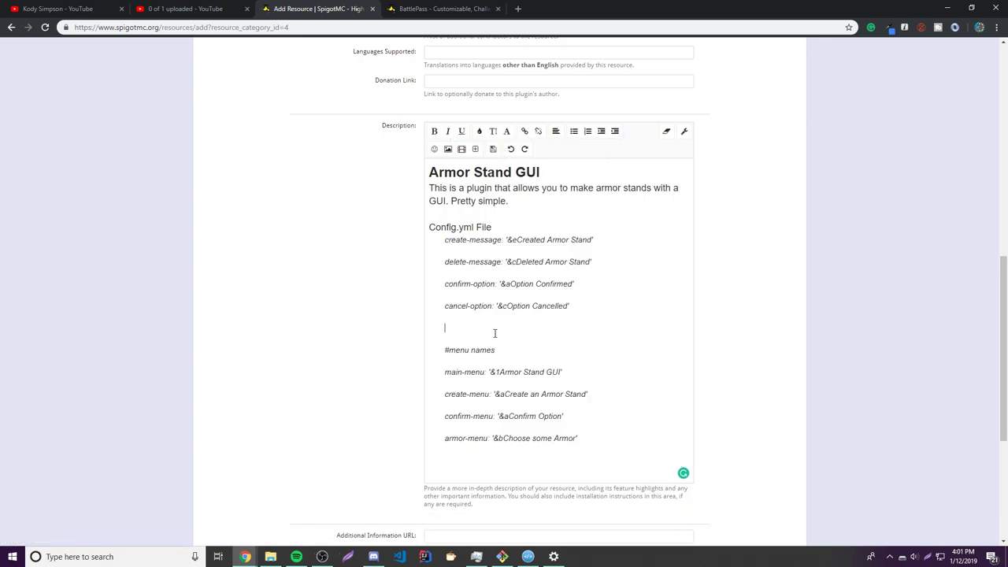
pyautogui.press('BackSpace')
pyautogui.press('BackSpace')
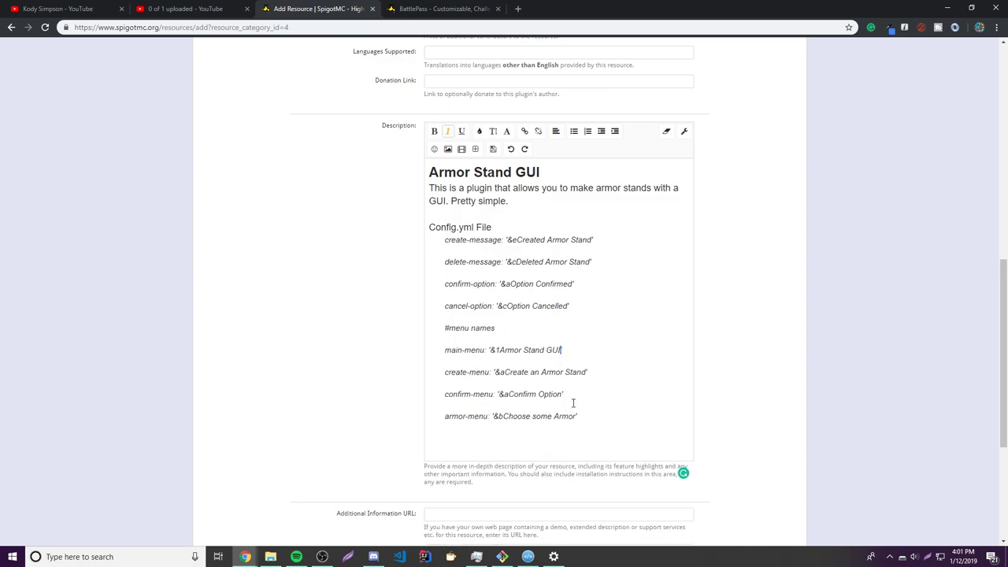
# - Start a plain-text line directly below the armor-menu setting
pyautogui.click(637, 427)
pyautogui.press('Return')
pyautogui.press('BackSpace')
pyautogui.hotkey('shift', 'Return')
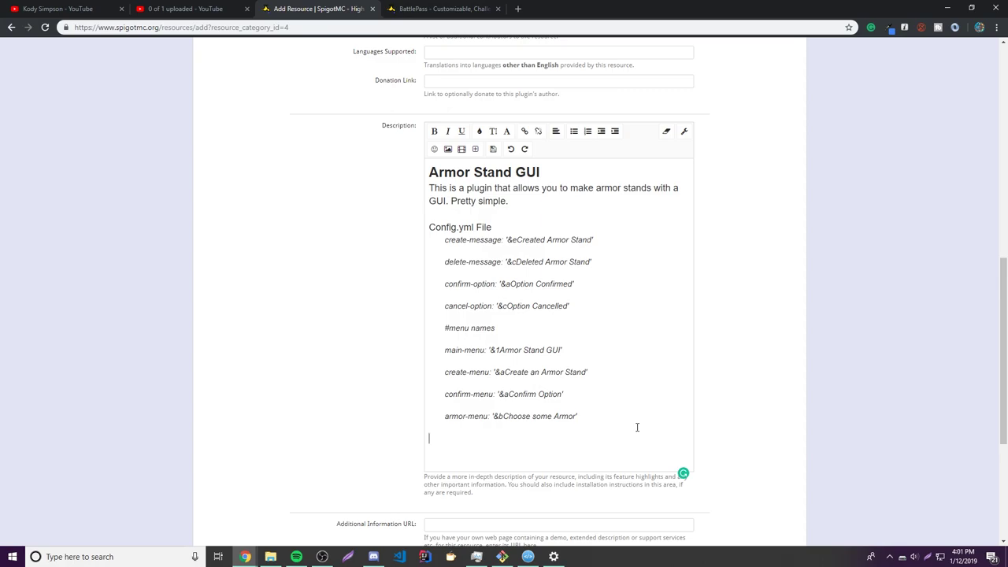
pyautogui.press('BackSpace')
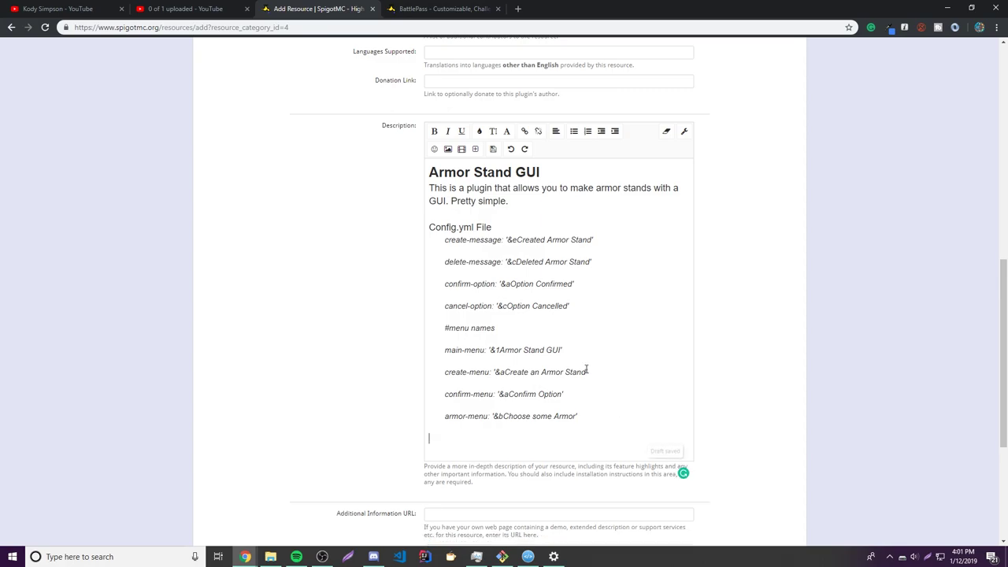
# - Write 'This plugin was made for a Spigot Development Series on Youtube:'
pyautogui.write('This plugin was made fg')
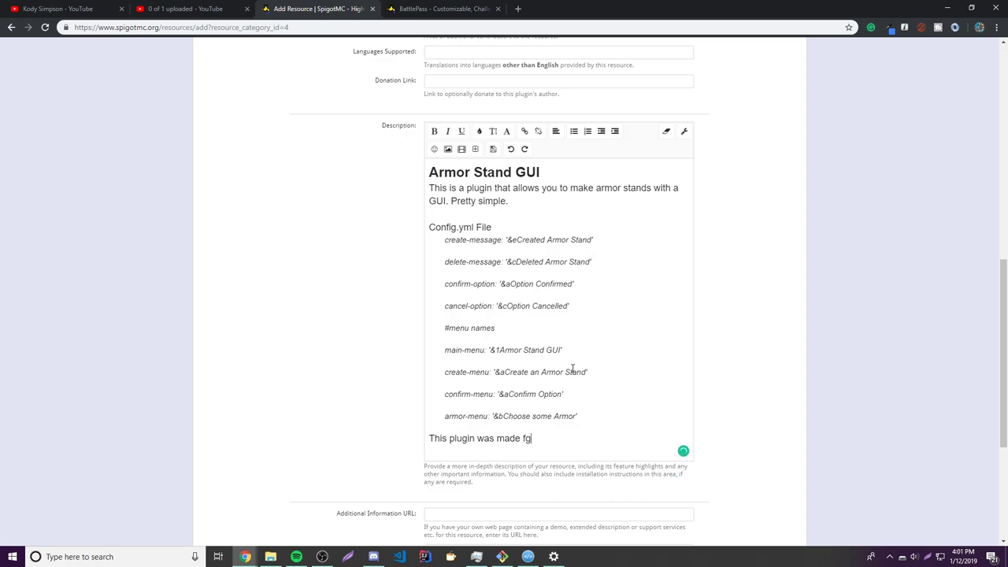
pyautogui.write('r a youtuybe plugin de')
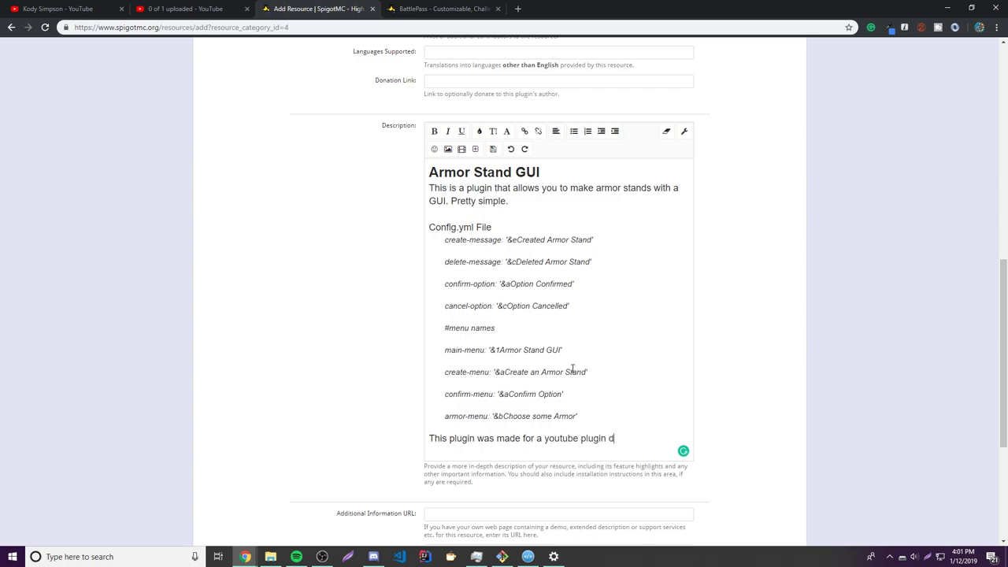
pyautogui.press('BackSpace')
pyautogui.press('BackSpace')
pyautogui.press('BackSpace')
pyautogui.press('BackSpace')
pyautogui.press('BackSpace')
pyautogui.press('BackSpace')
pyautogui.press('BackSpace')
pyautogui.press('BackSpace')
pyautogui.press('BackSpace')
pyautogui.press('BackSpace')
pyautogui.press('BackSpace')
pyautogui.press('BackSpace')
pyautogui.press('BackSpace')
pyautogui.press('BackSpace')
pyautogui.press('BackSpace')
pyautogui.press('BackSpace')
pyautogui.press('BackSpace')
pyautogui.press('BackSpace')
pyautogui.press('BackSpace')
pyautogui.press('BackSpace')
pyautogui.write('for a Spigot Developnent')
pyautogui.press('BackSpace')
pyautogui.press('BackSpace')
pyautogui.press('BackSpace')
pyautogui.press('BackSpace')
pyautogui.write('ment Series on ')
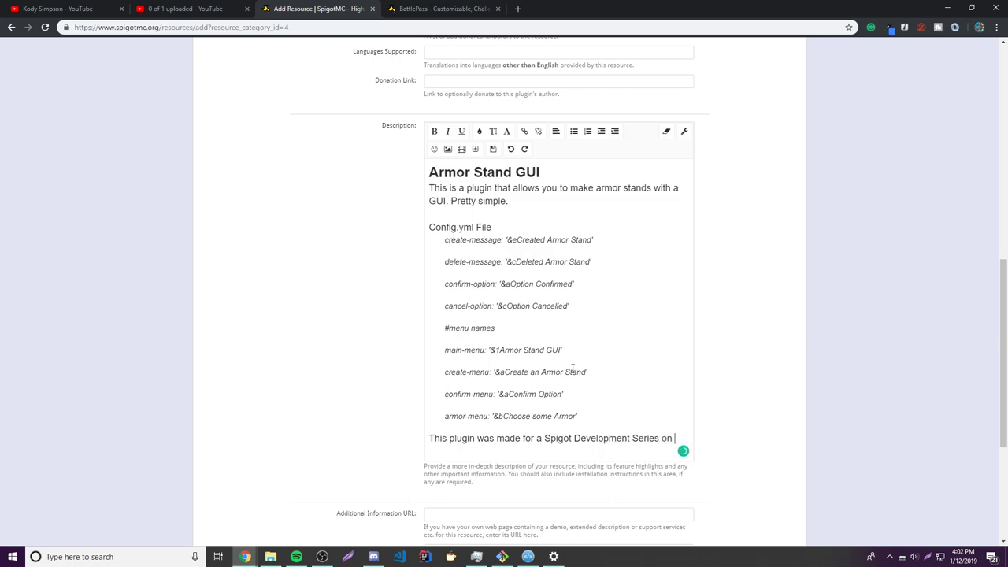
pyautogui.write('YouTube :)')
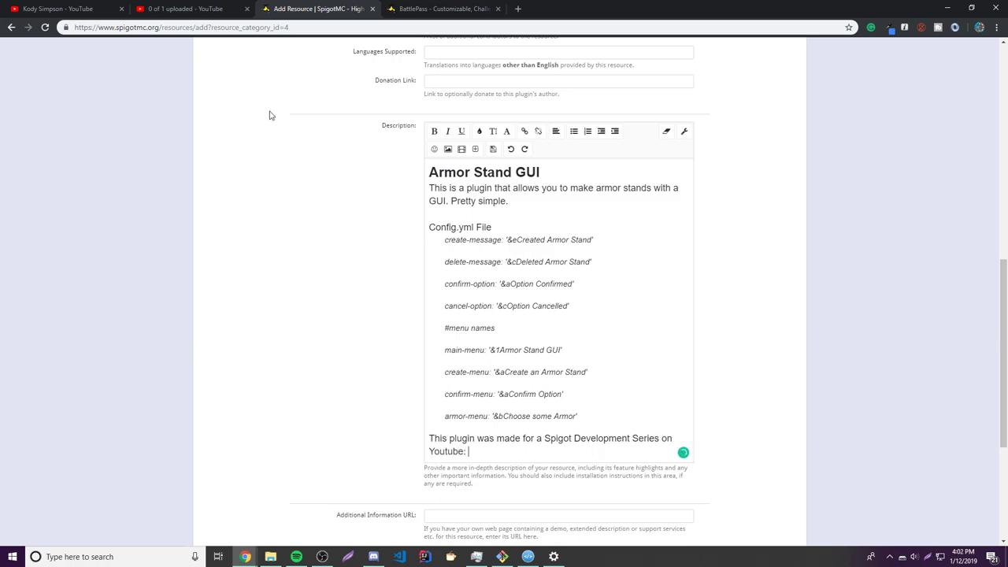
pyautogui.click(221, 8)
pyautogui.click(55, 8)
pyautogui.scroll(3, 224, 106)
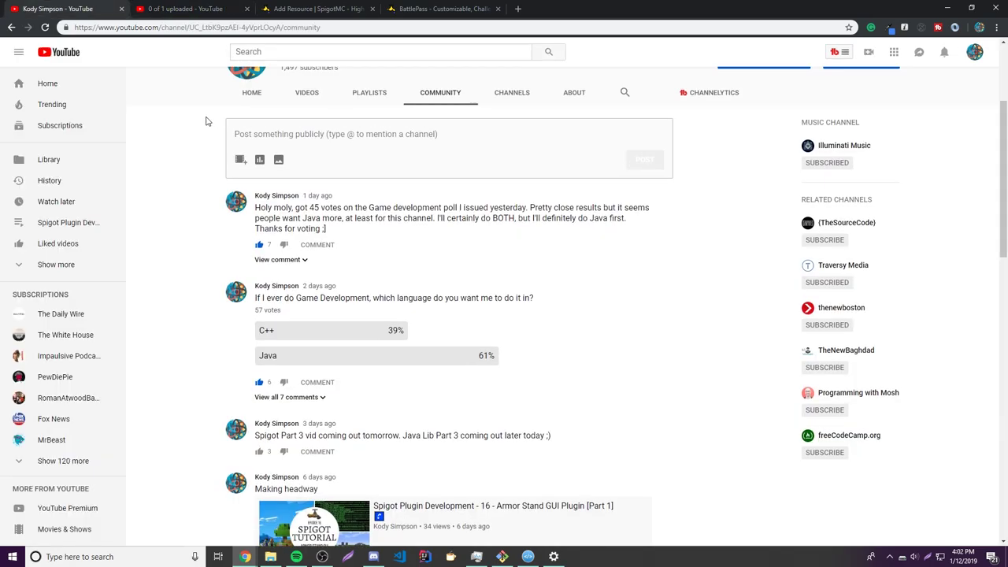
pyautogui.click(254, 272)
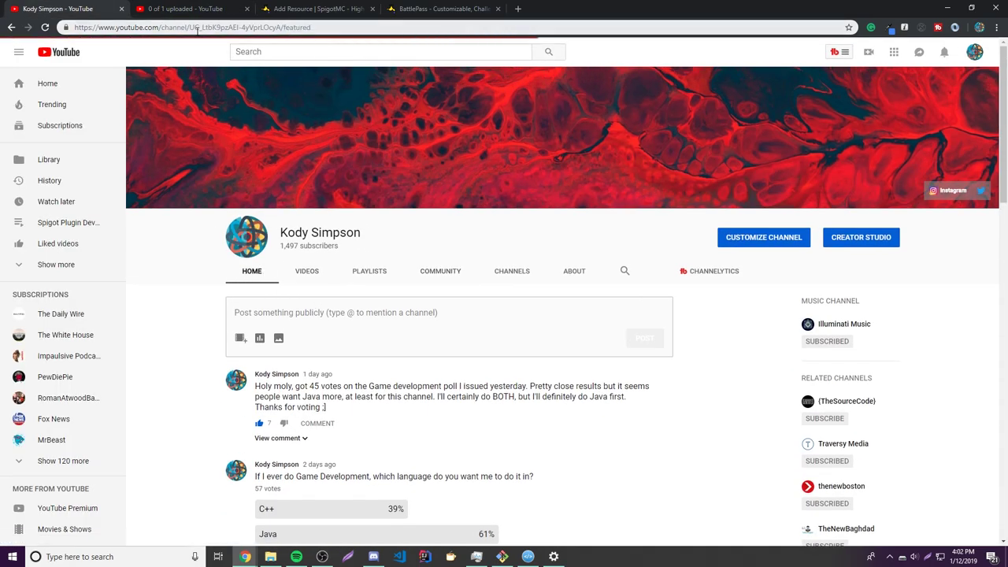
pyautogui.click(332, 8)
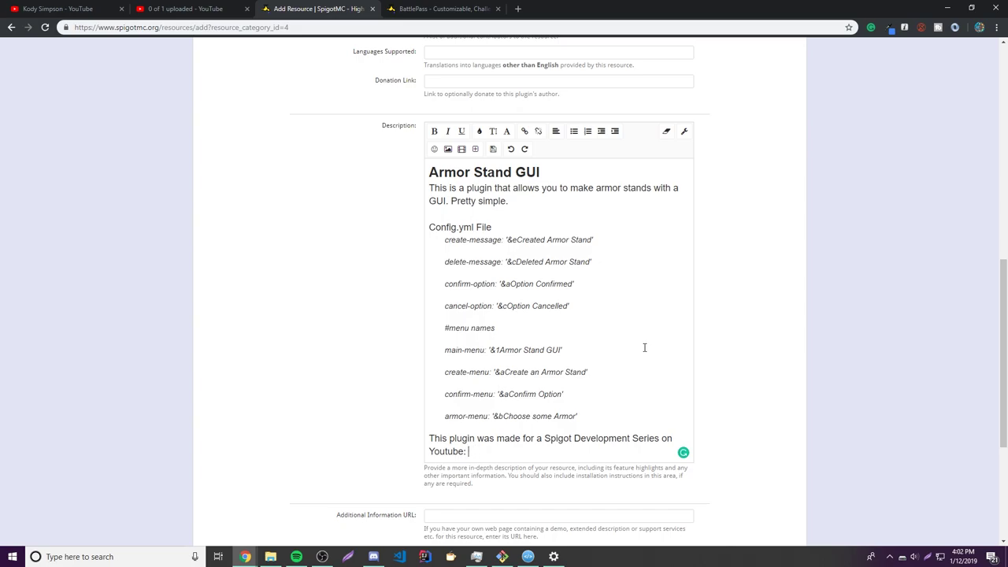
# - Insert a hyperlink to the creator's YouTube channel URL after 'Youtube:' in the description
pyautogui.click(528, 134)
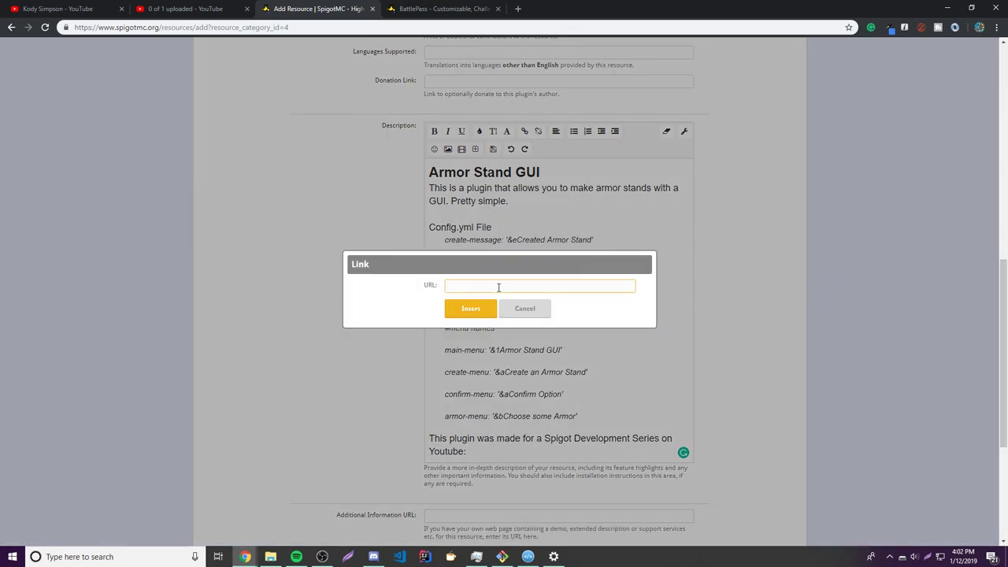
pyautogui.write('https://youtube.com/c/Illuminatiproductions')
pyautogui.click(470, 308)
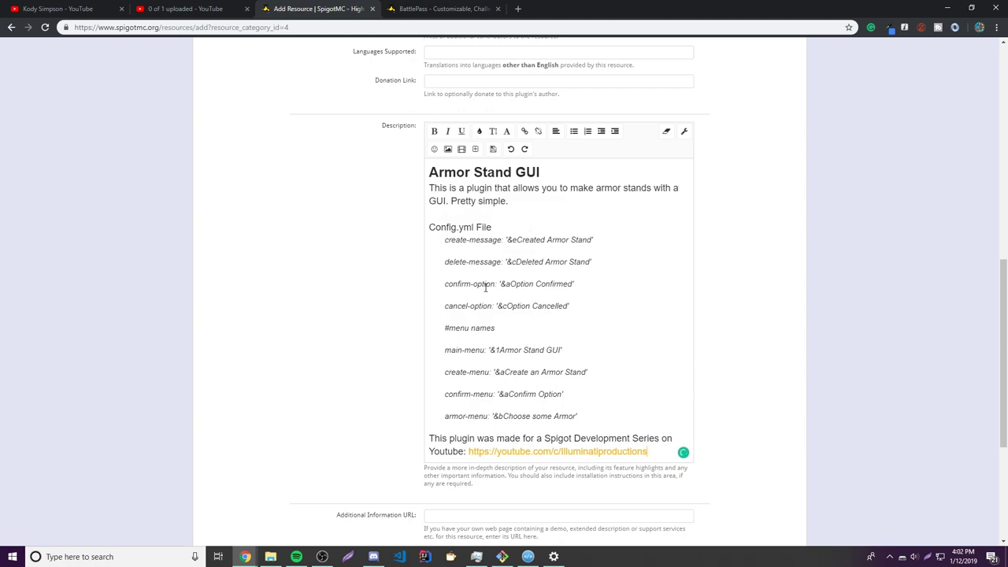
pyautogui.scroll(-3, 383, 394)
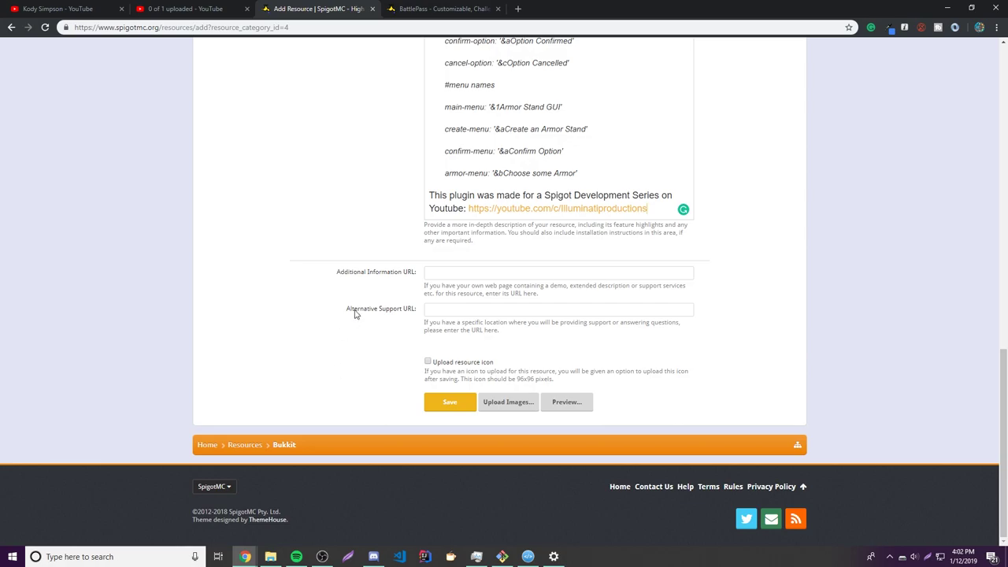
# - Copy the YouTube video's address and paste it into the Additional Information URL field
pyautogui.click(340, 272)
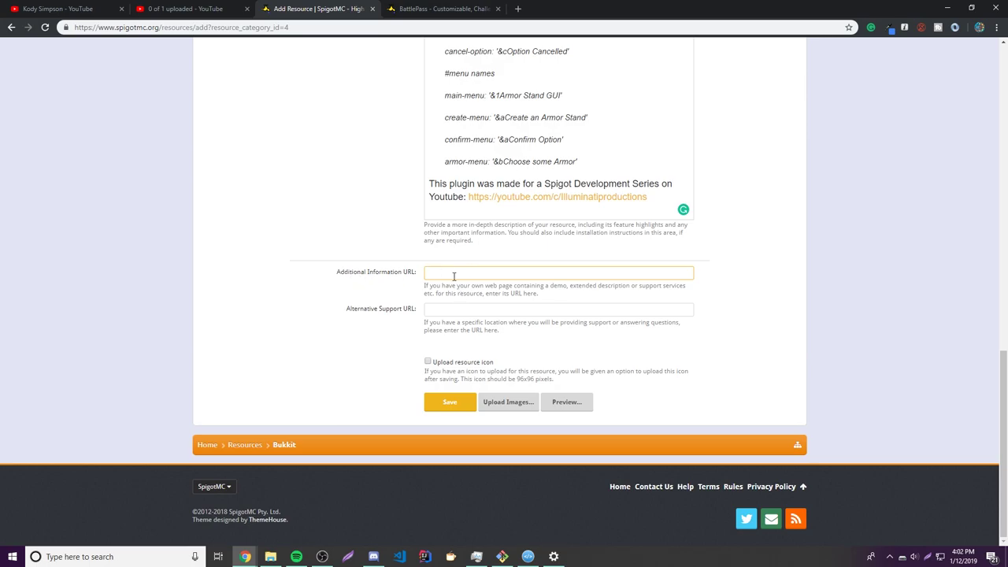
pyautogui.moveTo(649, 197); pyautogui.dragTo(467, 201)
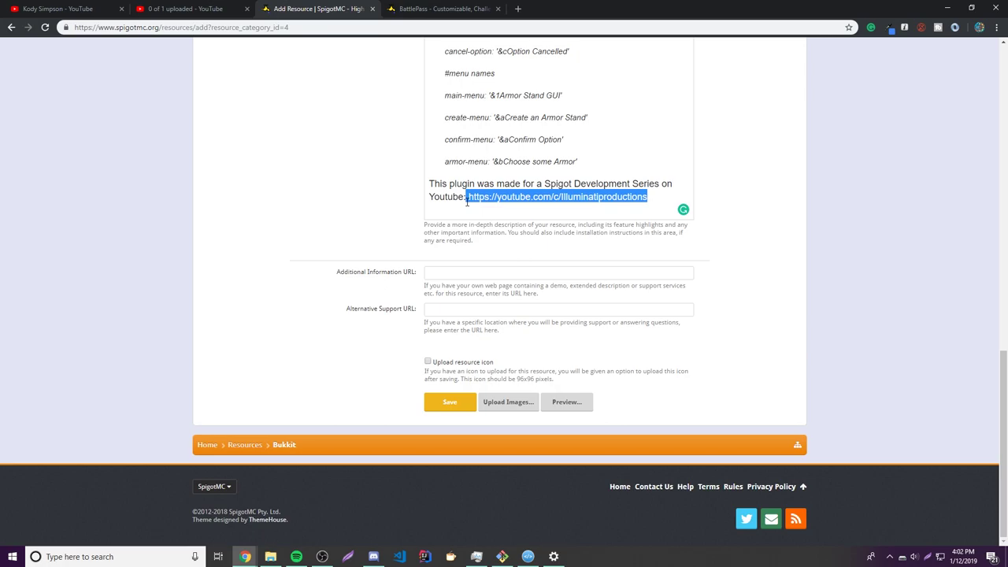
pyautogui.click(166, 9)
pyautogui.click(55, 8)
pyautogui.scroll(-5, 429, 357)
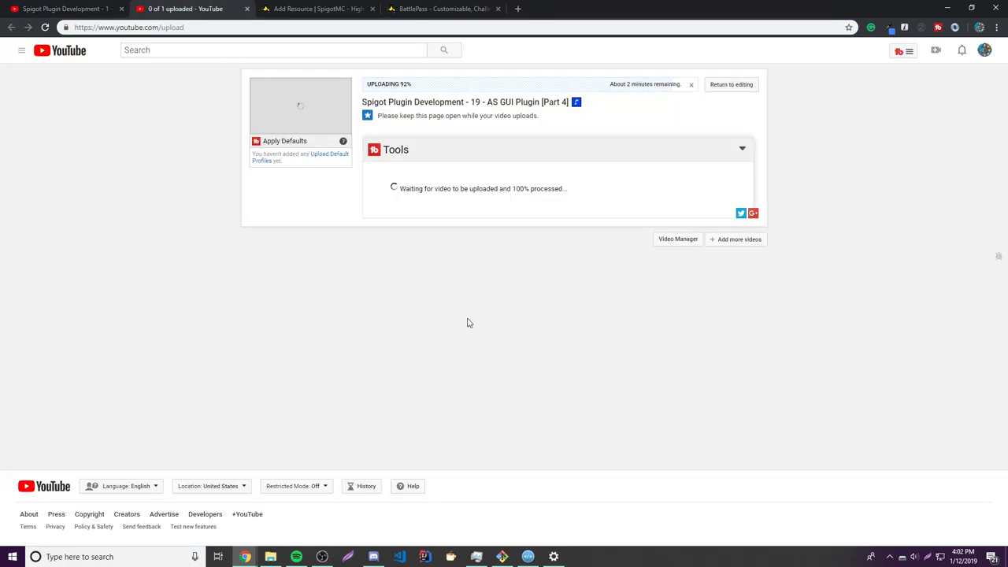
pyautogui.click(354, 7)
pyautogui.click(451, 313)
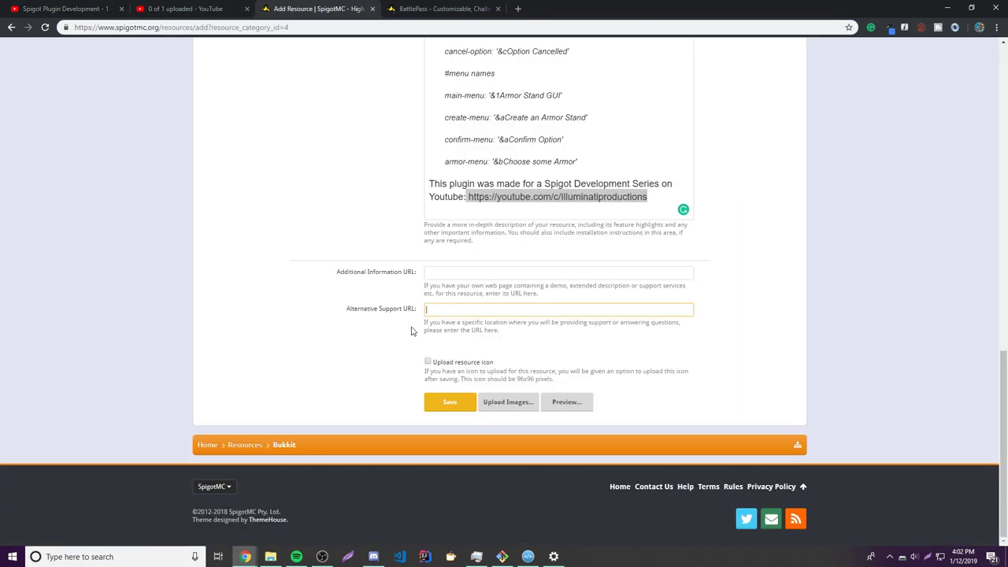
pyautogui.click(464, 274)
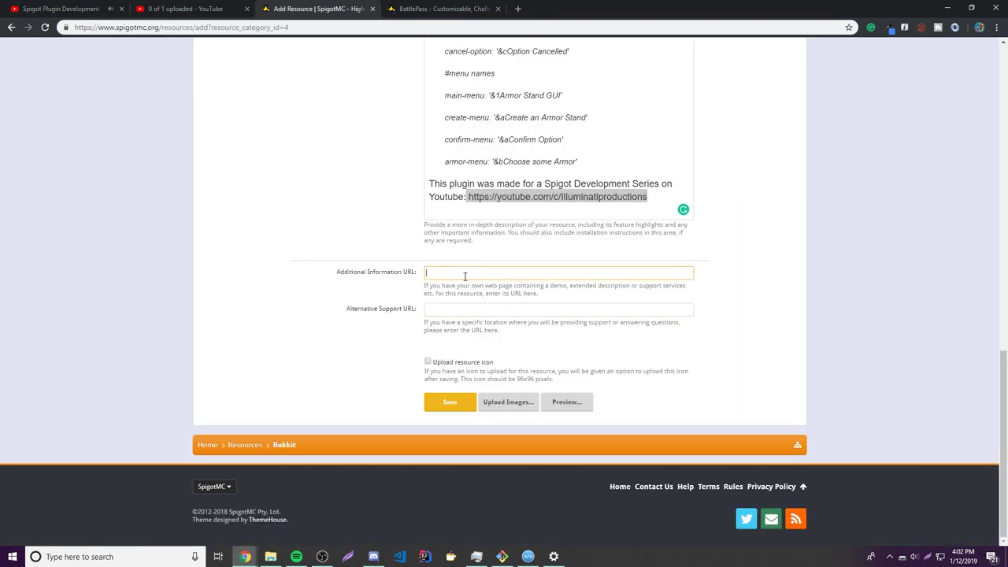
pyautogui.write('https://www.youtube.com/watch?v=4zbqtpLaS4&list=PLfu_Bpi_zcDNEKmR82hnbv9UxQ16nUBF7')
# - Close the YouTube video tab and return to the resource form
pyautogui.click(86, 9)
pyautogui.hotkey('ctrl', 'w')
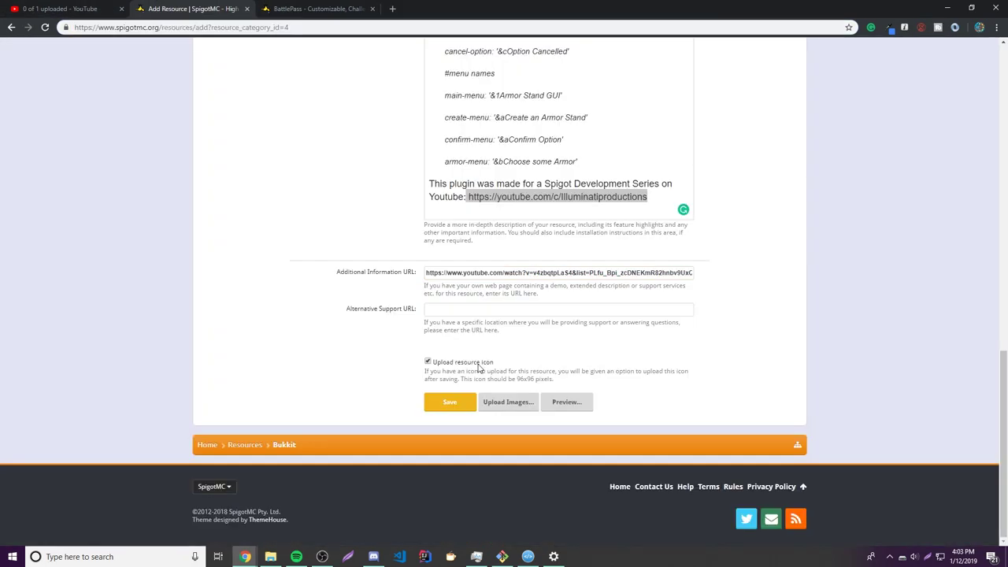
pyautogui.scroll(15, 265, 337)
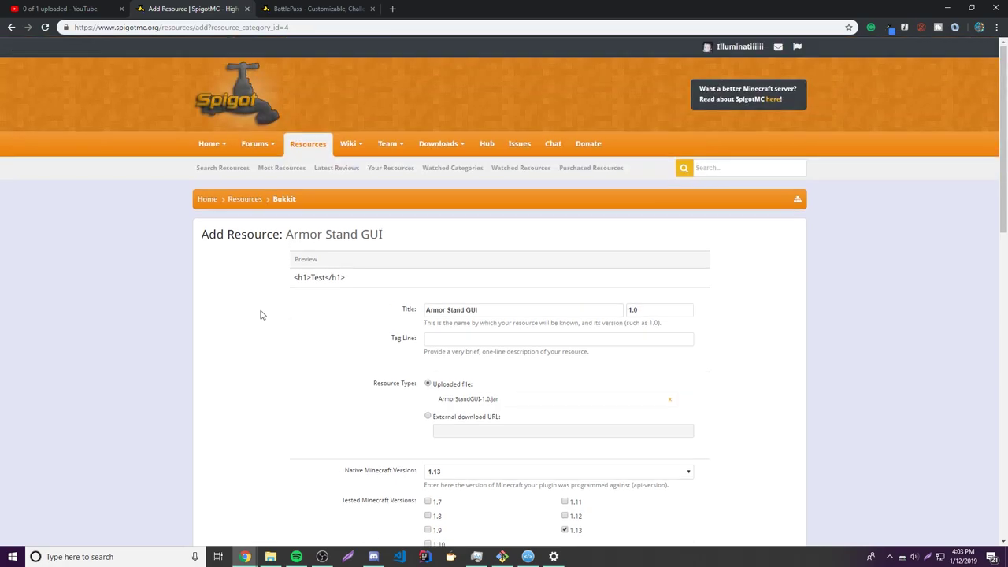
pyautogui.scroll(-5, 185, 344)
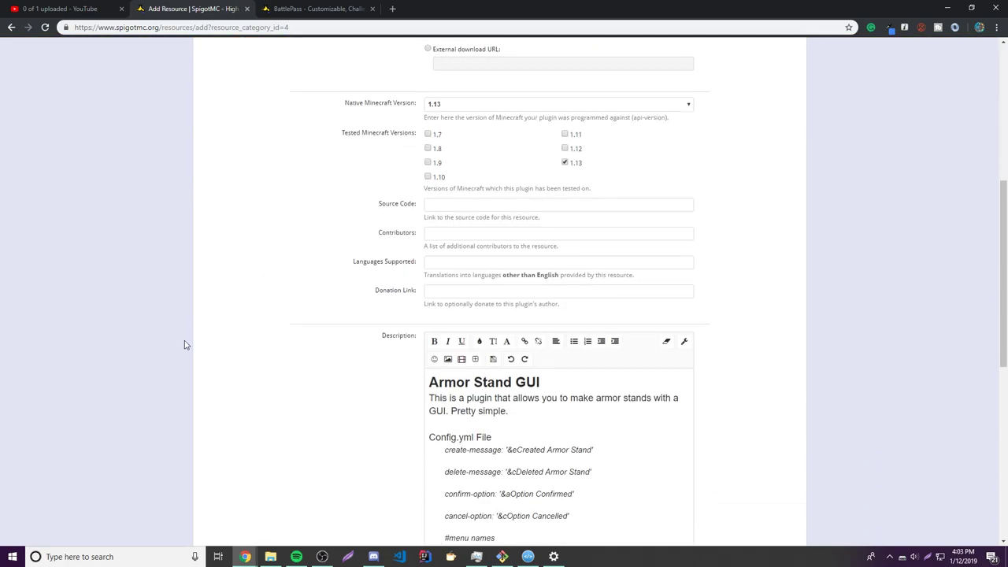
pyautogui.scroll(-6, 184, 339)
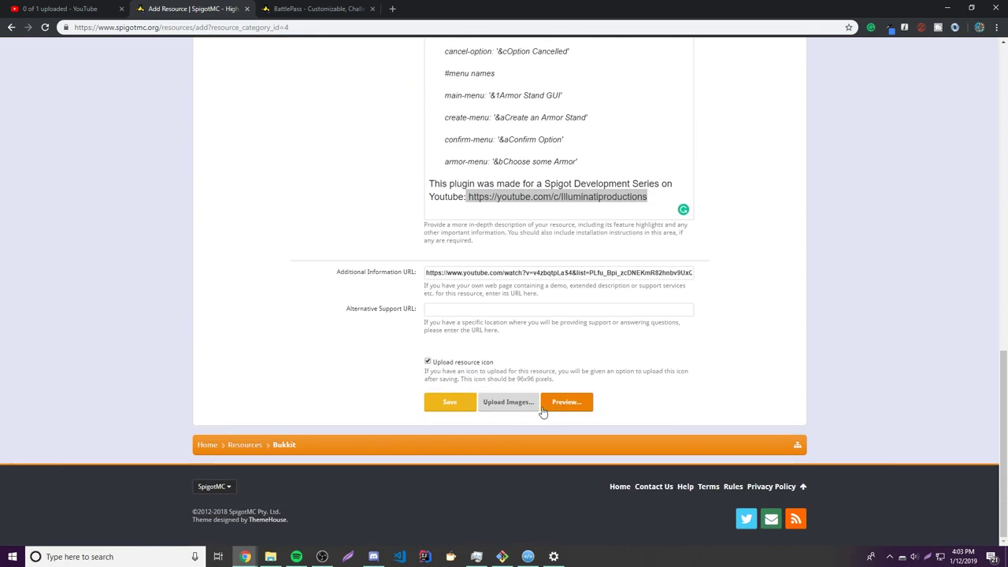
# - Fix the missing tag line error with 'create armor stands with ease' and save the resource
pyautogui.click(466, 408)
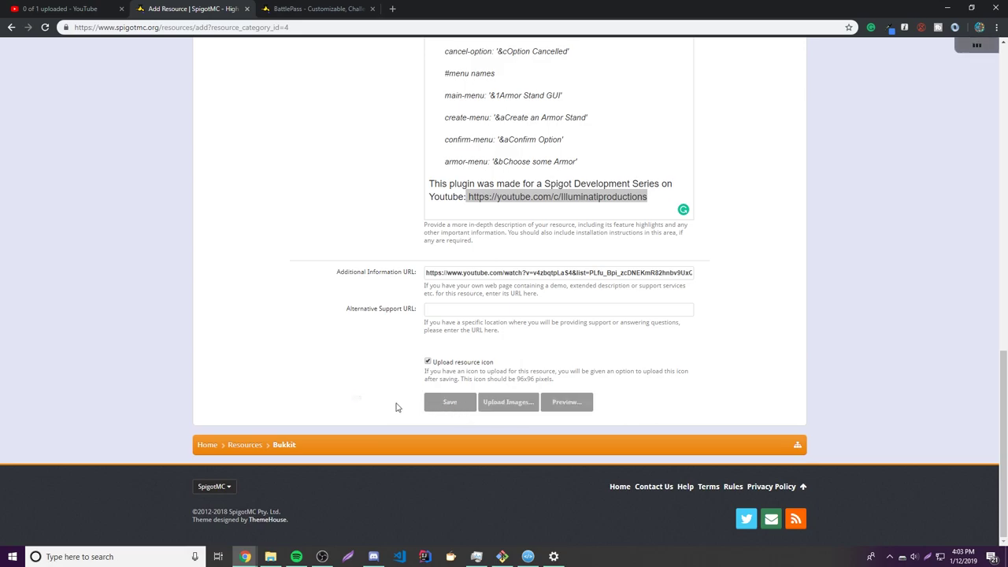
pyautogui.scroll(3, 343, 403)
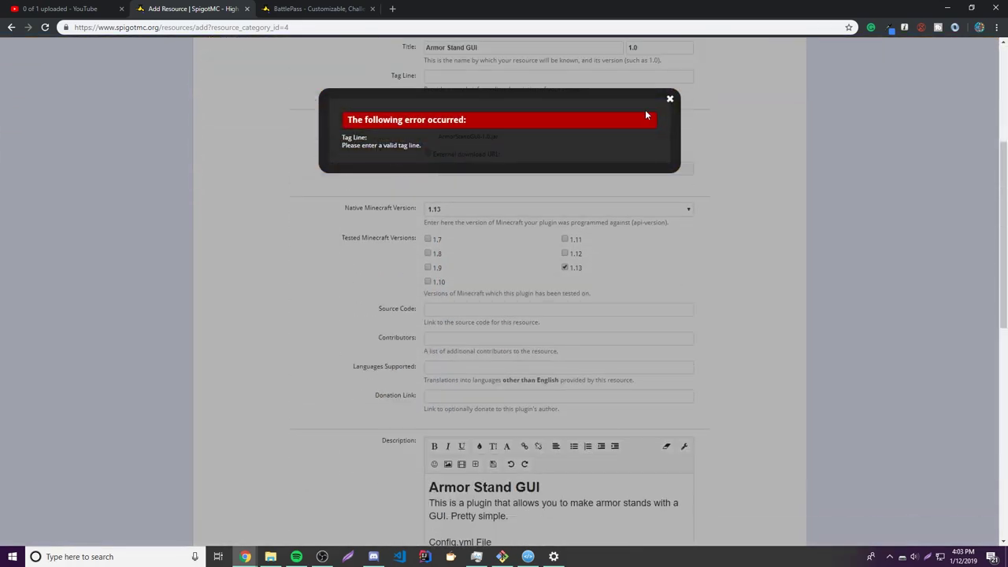
pyautogui.click(670, 101)
pyautogui.click(434, 339)
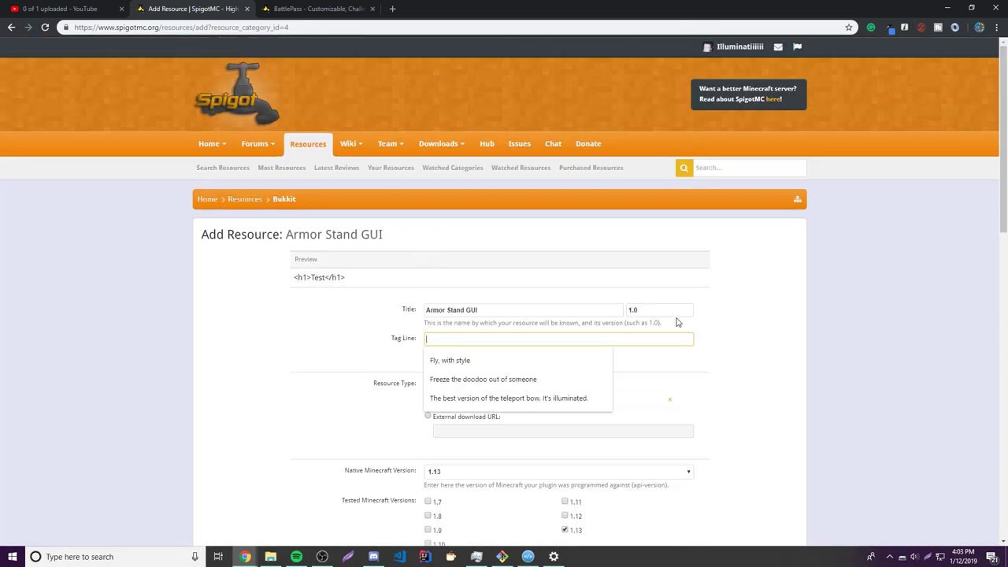
pyautogui.write('c')
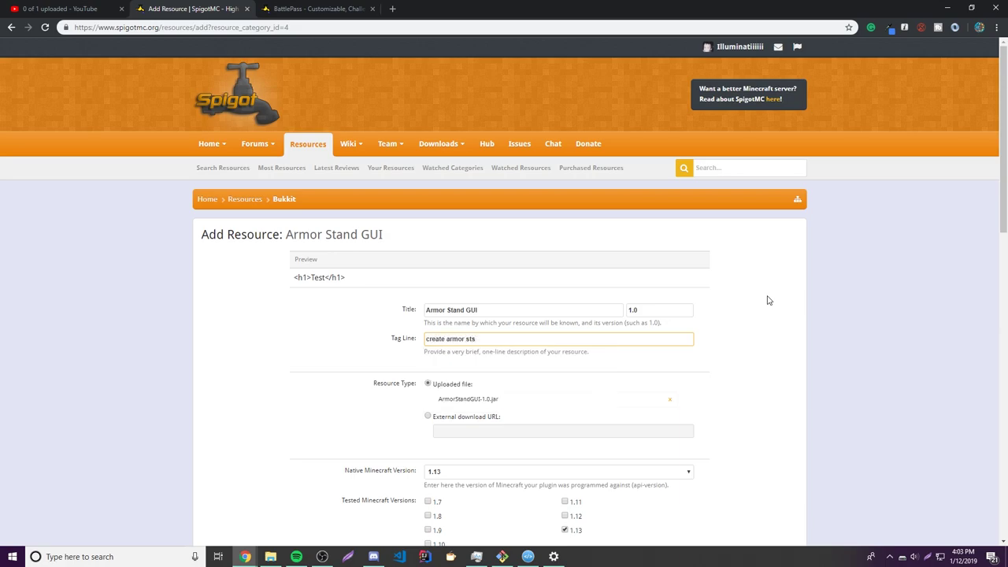
pyautogui.write('reate armor stands with ease')
pyautogui.scroll(-15, 770, 300)
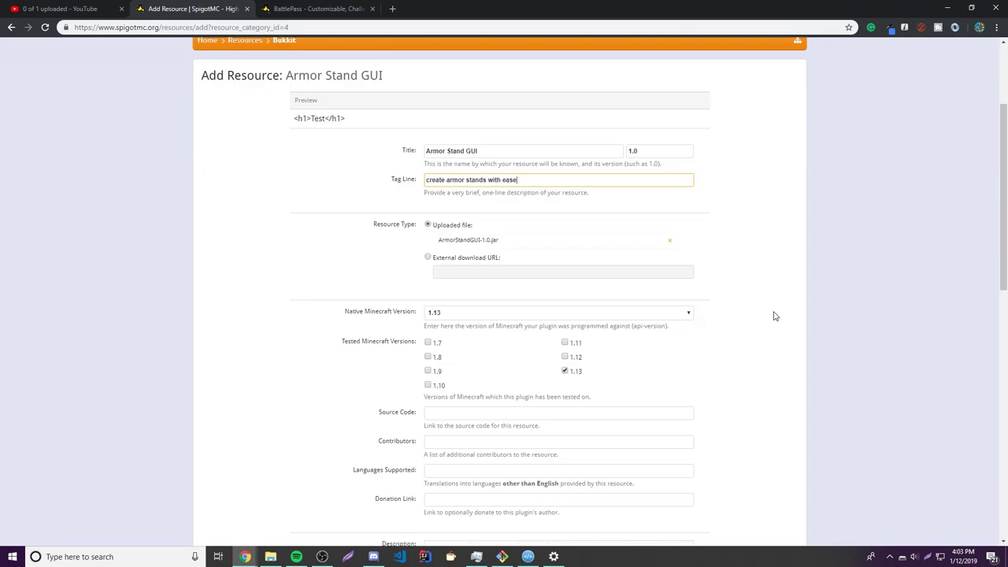
pyautogui.click(447, 401)
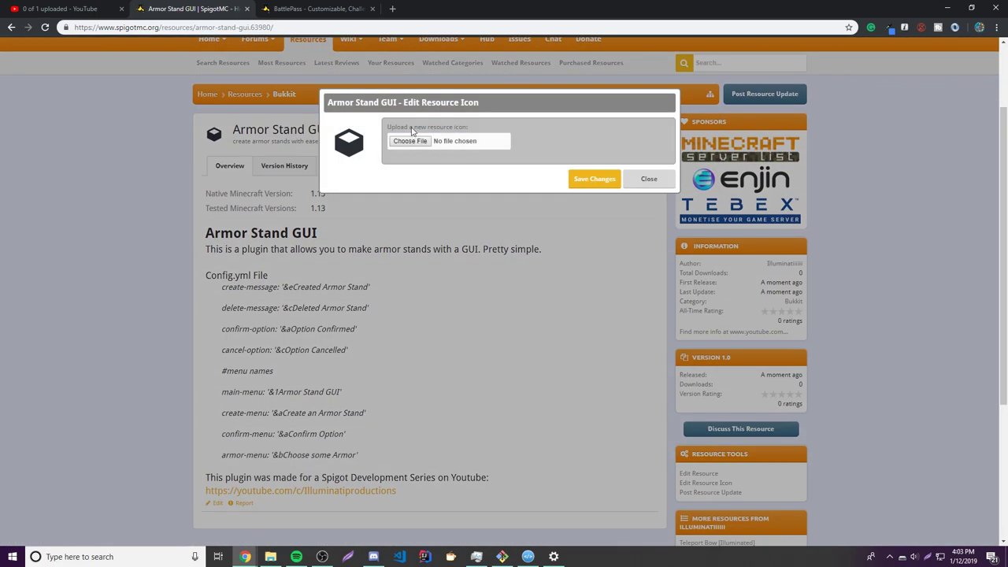
# - Choose CortexLogo.png from the Desktop as the resource icon image
pyautogui.click(403, 143)
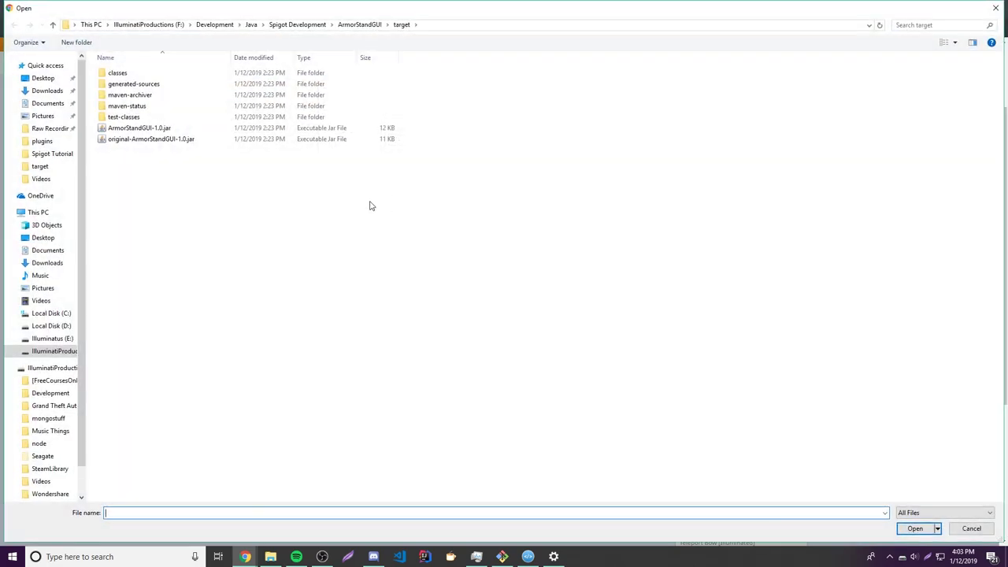
pyautogui.click(31, 82)
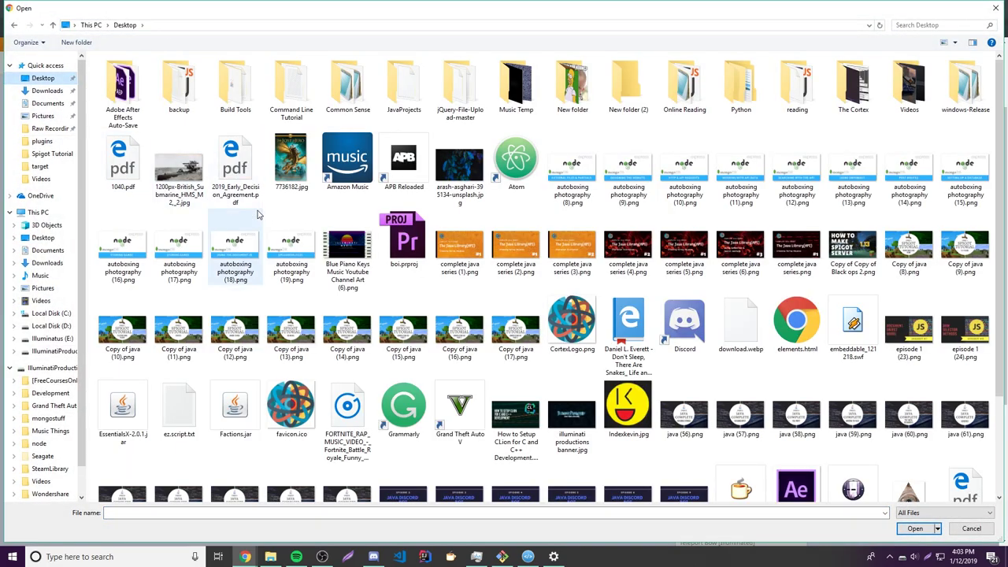
pyautogui.doubleClick(574, 319)
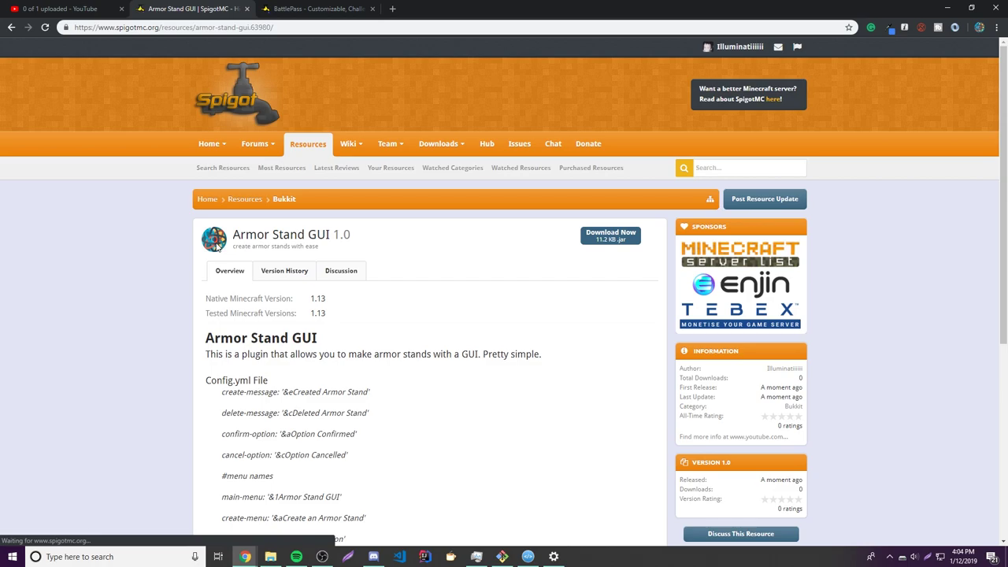
pyautogui.scroll(-2, 157, 280)
pyautogui.scroll(-2, 153, 281)
pyautogui.scroll(4, 151, 279)
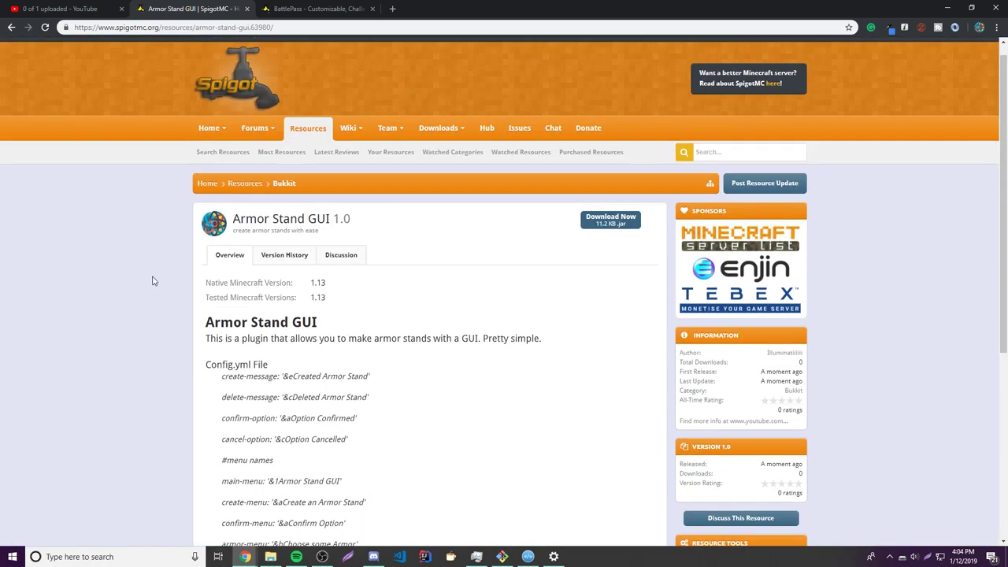
pyautogui.scroll(-3, 151, 278)
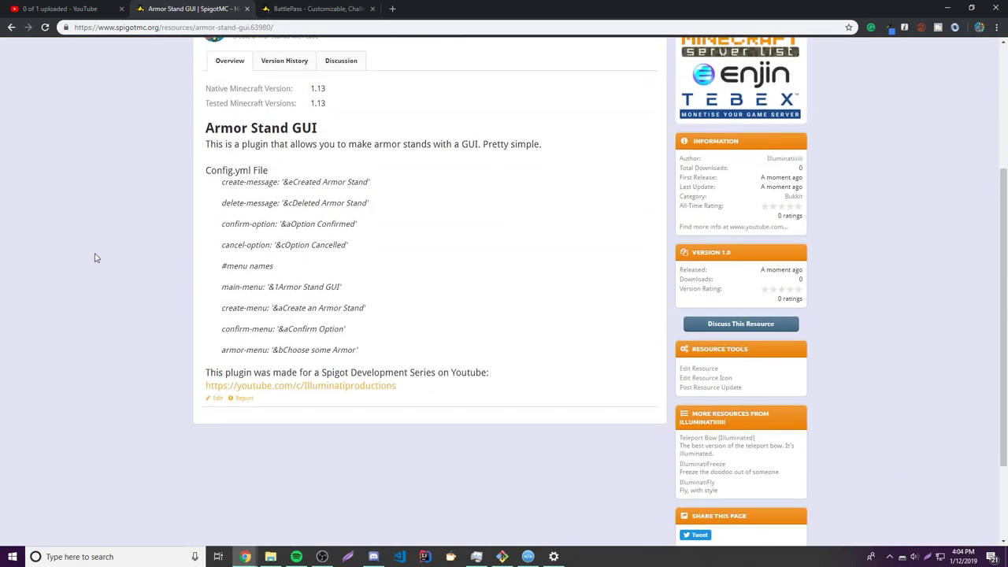
pyautogui.scroll(1, 110, 262)
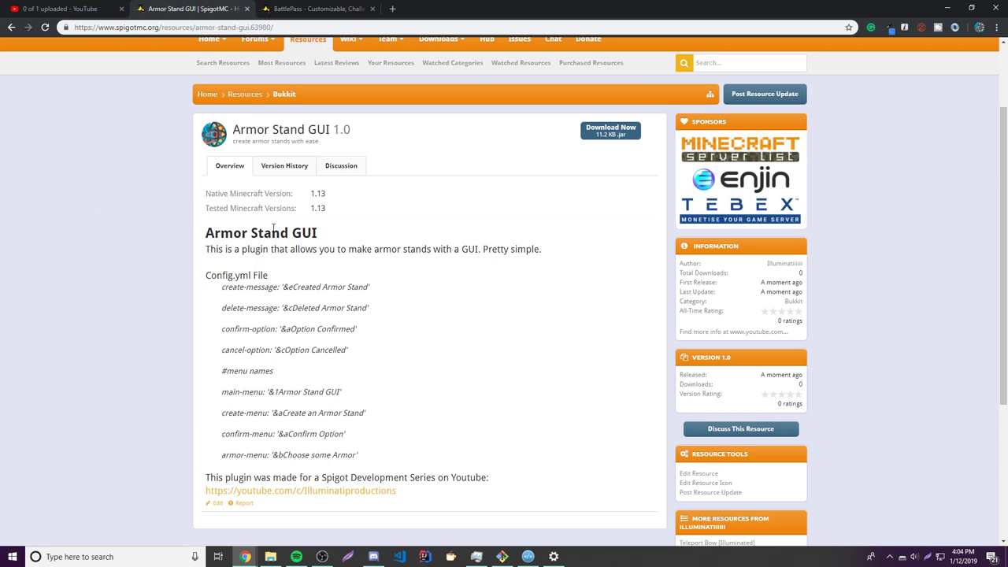
pyautogui.click(613, 131)
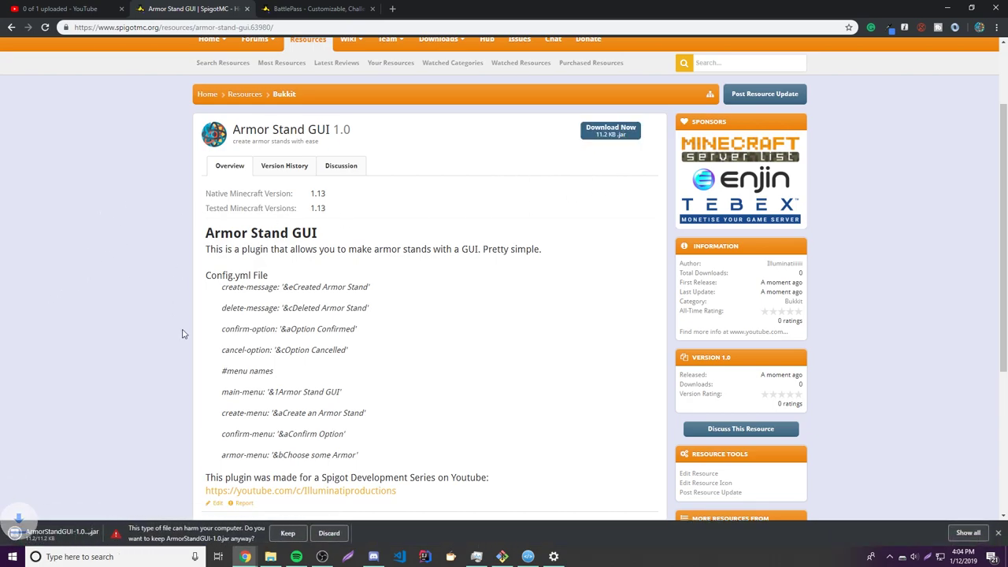
pyautogui.click(998, 532)
pyautogui.scroll(-1, 857, 494)
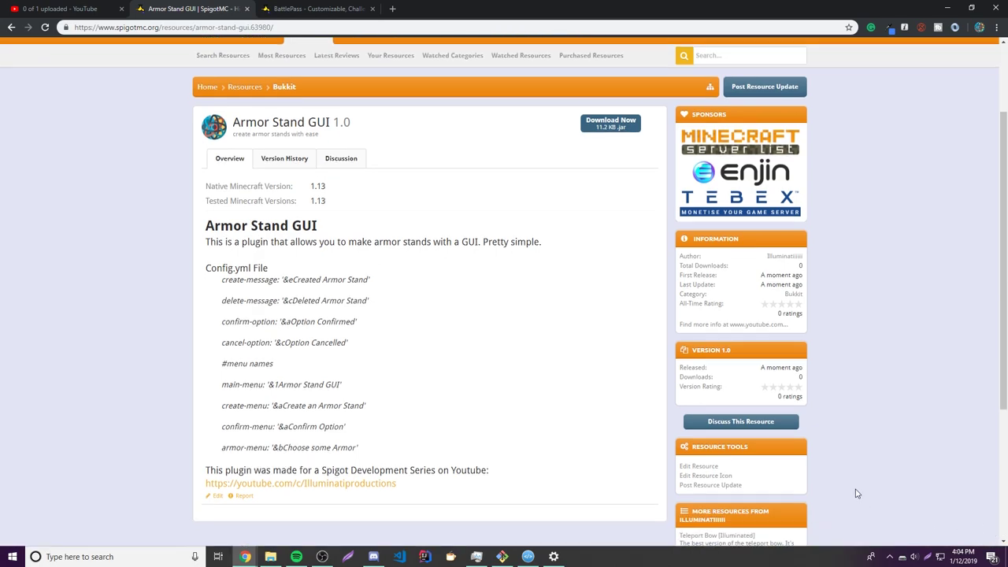
pyautogui.scroll(-3, 856, 493)
pyautogui.scroll(4, 374, 444)
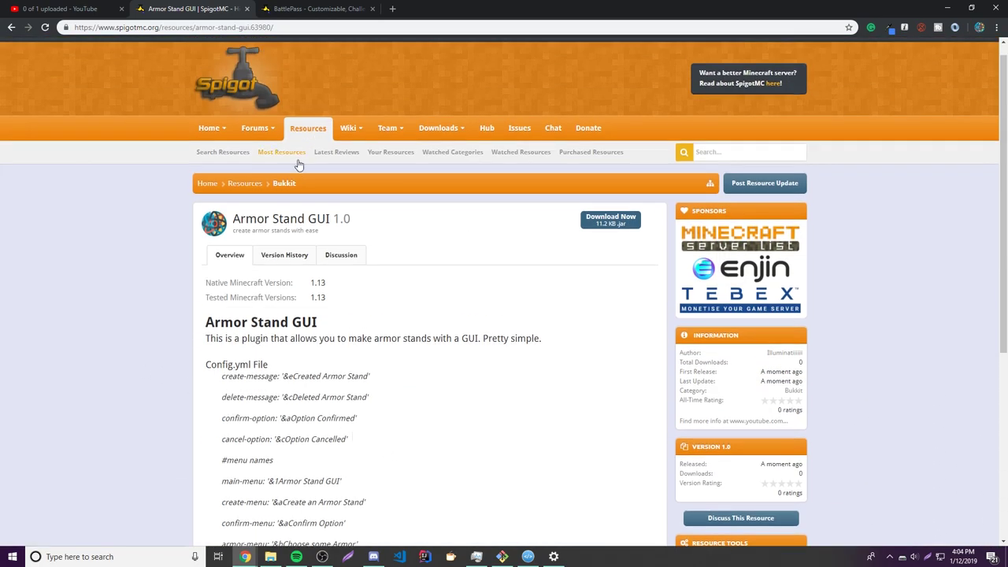
pyautogui.scroll(-4, 131, 266)
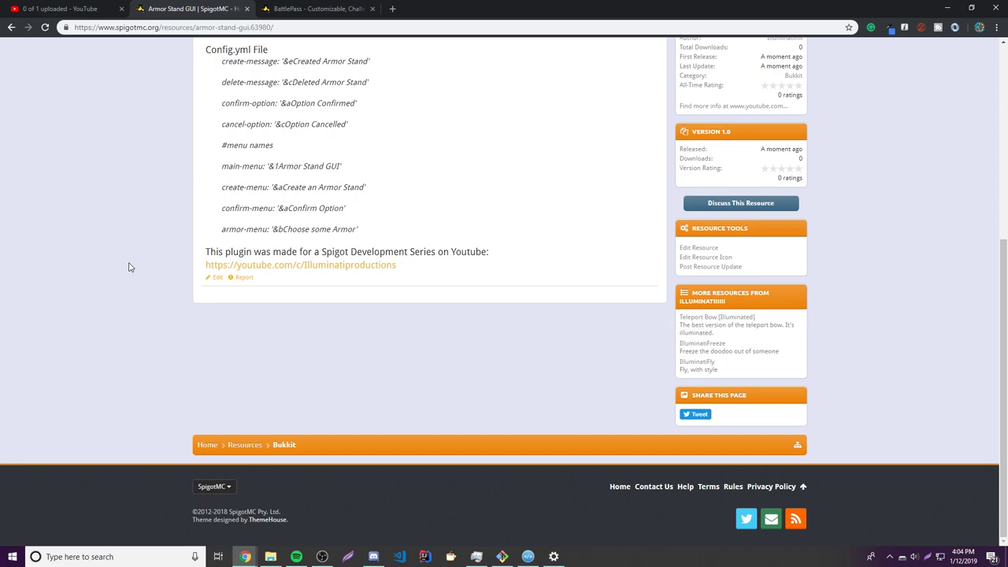
pyautogui.scroll(4, 130, 267)
pyautogui.scroll(-2, 118, 266)
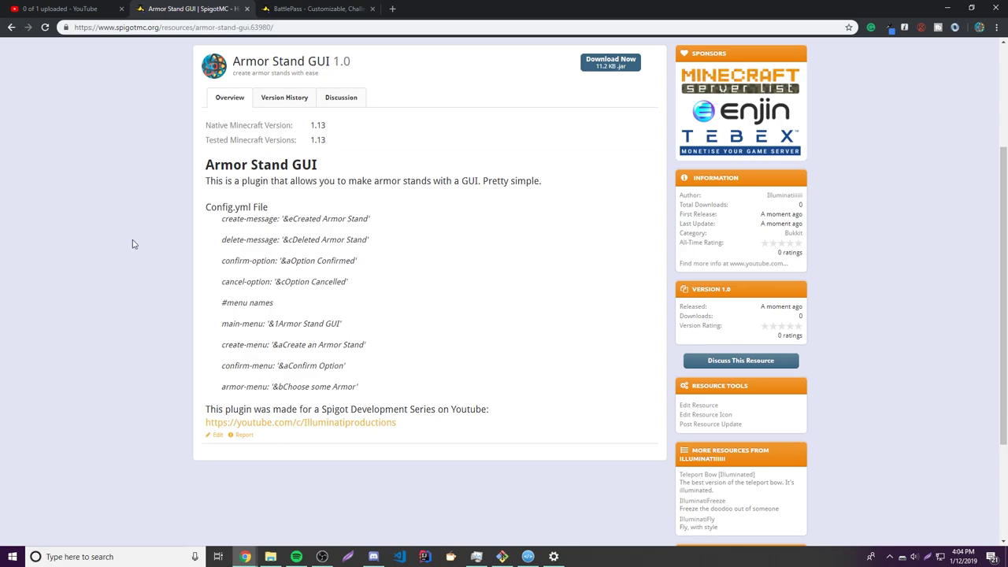
pyautogui.scroll(2, 130, 244)
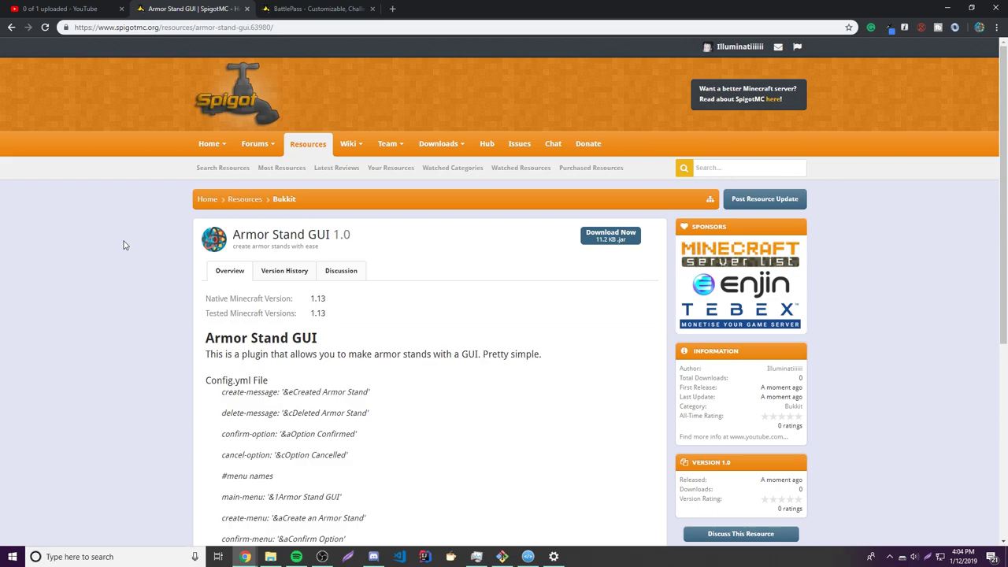
pyautogui.scroll(-4, 123, 244)
pyautogui.scroll(4, 122, 248)
pyautogui.scroll(-4, 120, 257)
pyautogui.scroll(4, 119, 257)
# - Go to the main Resources listing, open the Premium category, and scroll through its entries
pyautogui.click(303, 146)
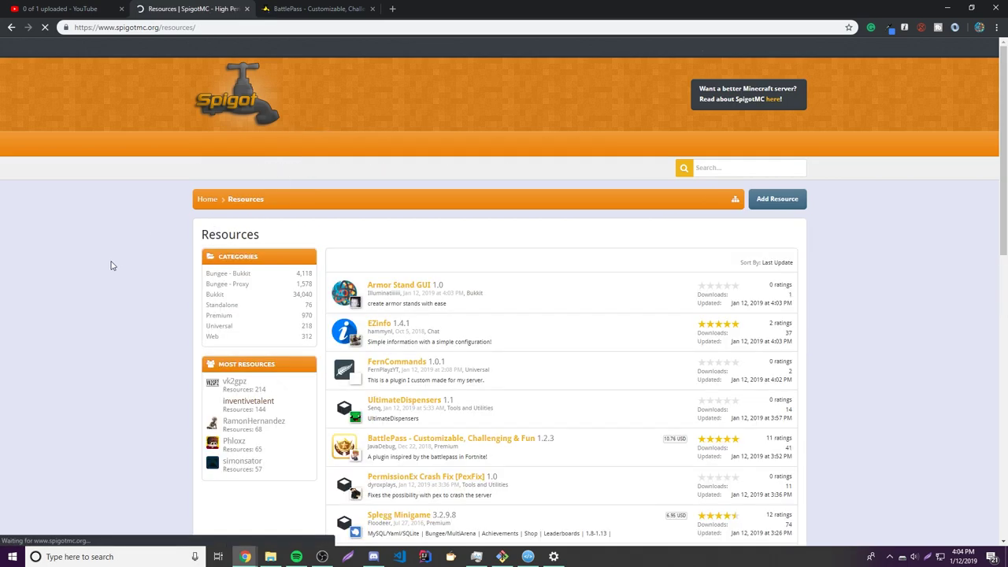
pyautogui.scroll(-4, 110, 266)
pyautogui.scroll(4, 110, 266)
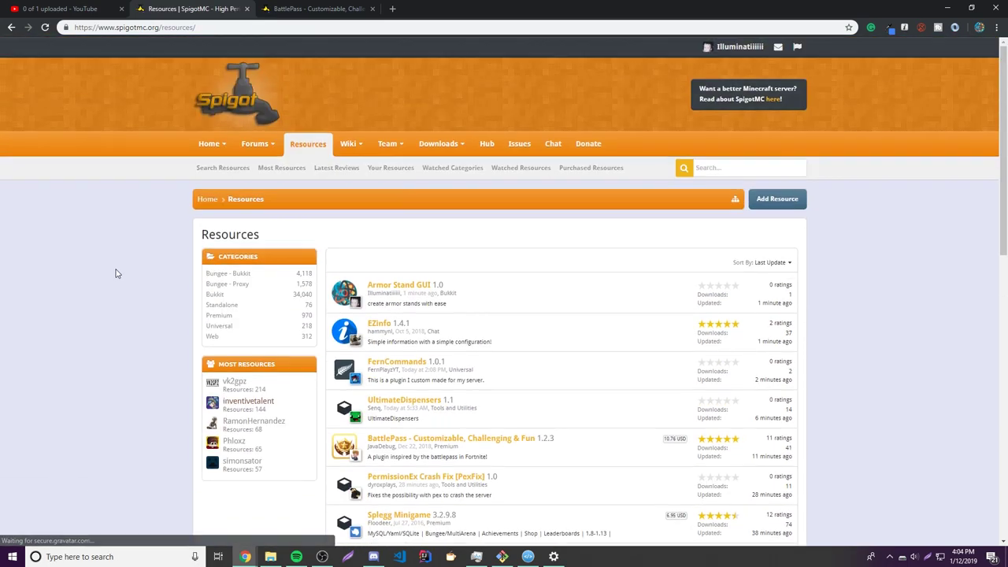
pyautogui.click(220, 315)
pyautogui.scroll(-3, 239, 323)
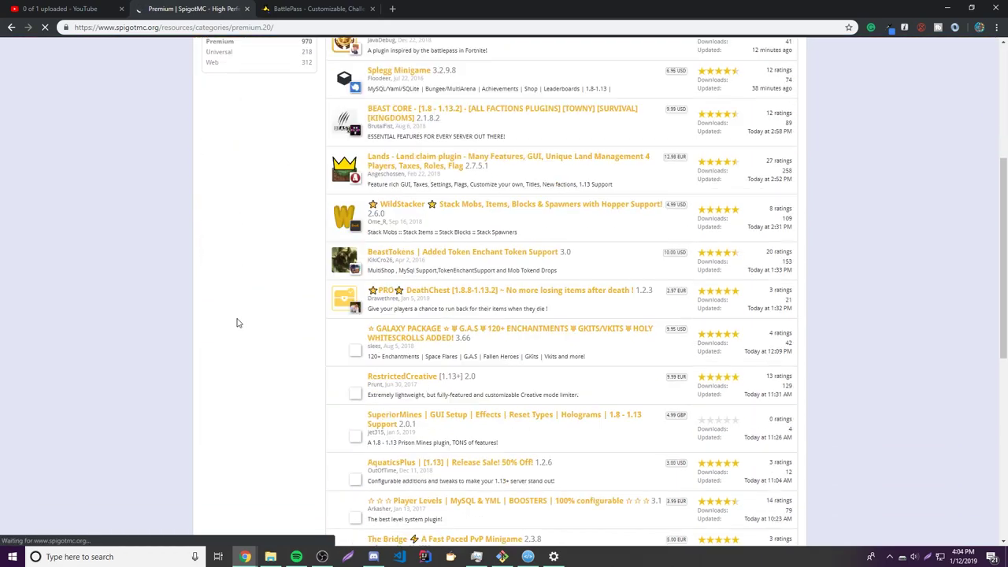
pyautogui.scroll(-6, 238, 323)
pyautogui.scroll(10, 265, 310)
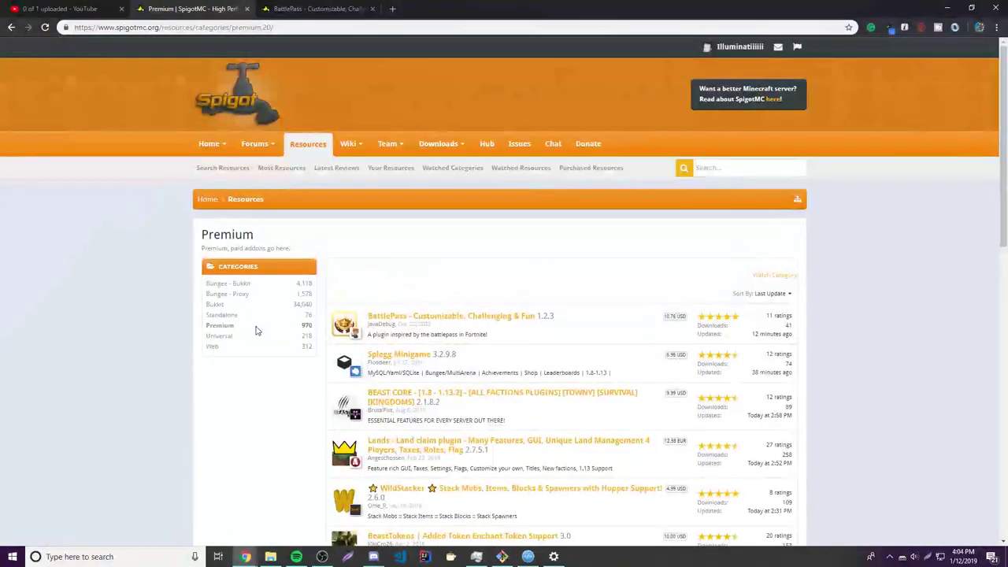
pyautogui.scroll(-4, 281, 358)
pyautogui.scroll(4, 281, 358)
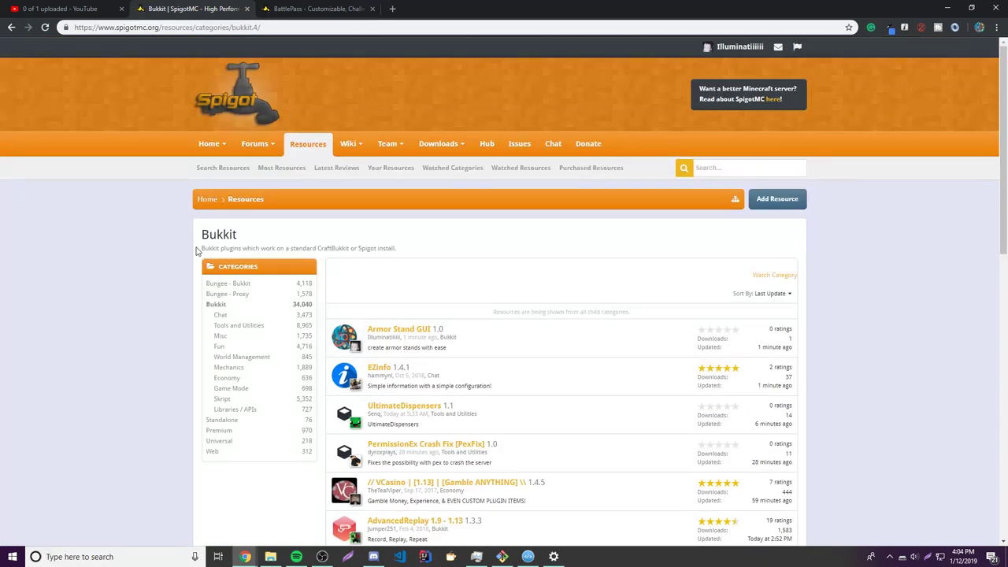
pyautogui.scroll(-1, 315, 268)
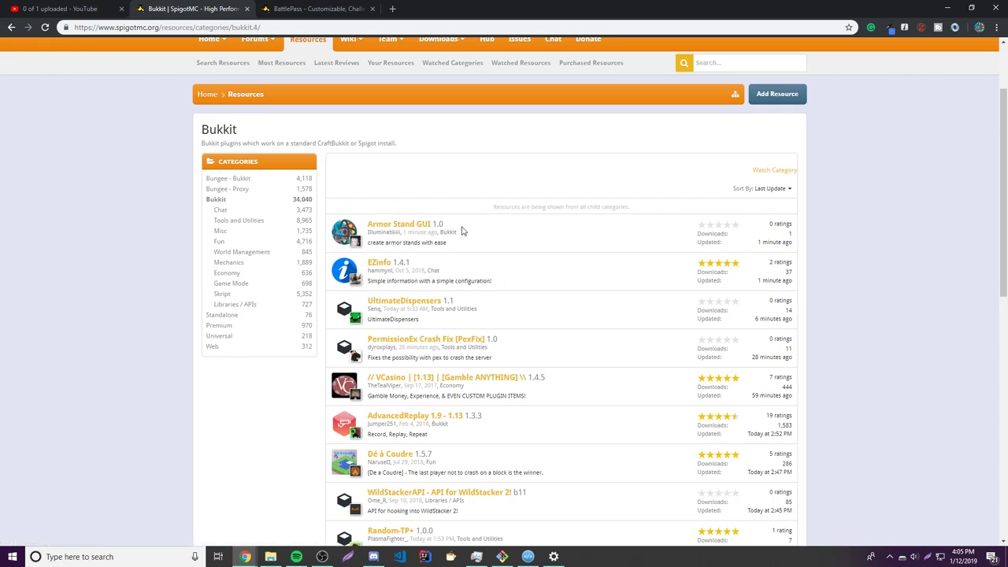
# - Open the Armor Stand GUI 1.0 page from the Bukkit list and scroll through its overview
pyautogui.click(419, 228)
pyautogui.scroll(-5, 101, 276)
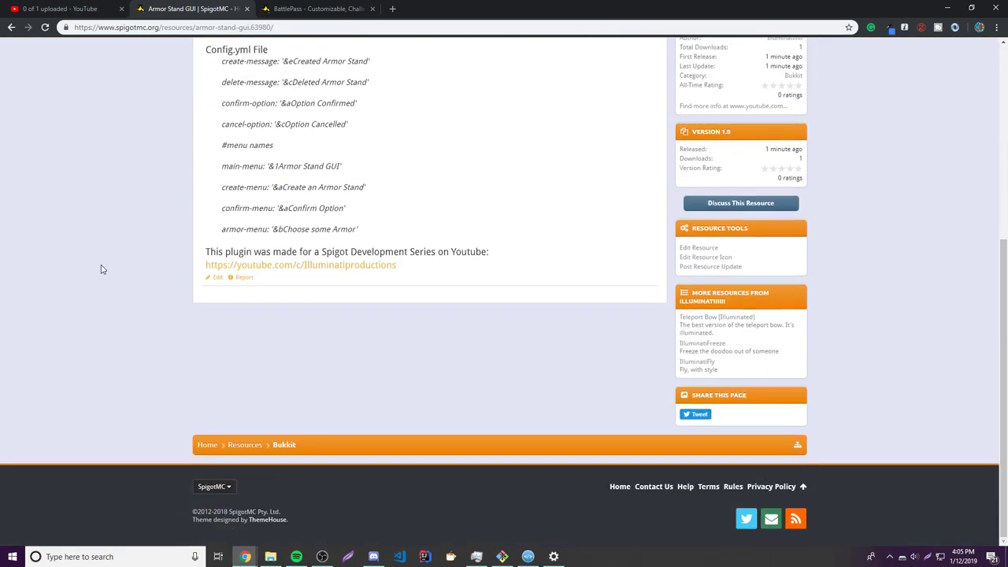
pyautogui.scroll(5, 101, 284)
pyautogui.scroll(-5, 103, 286)
pyautogui.scroll(5, 108, 283)
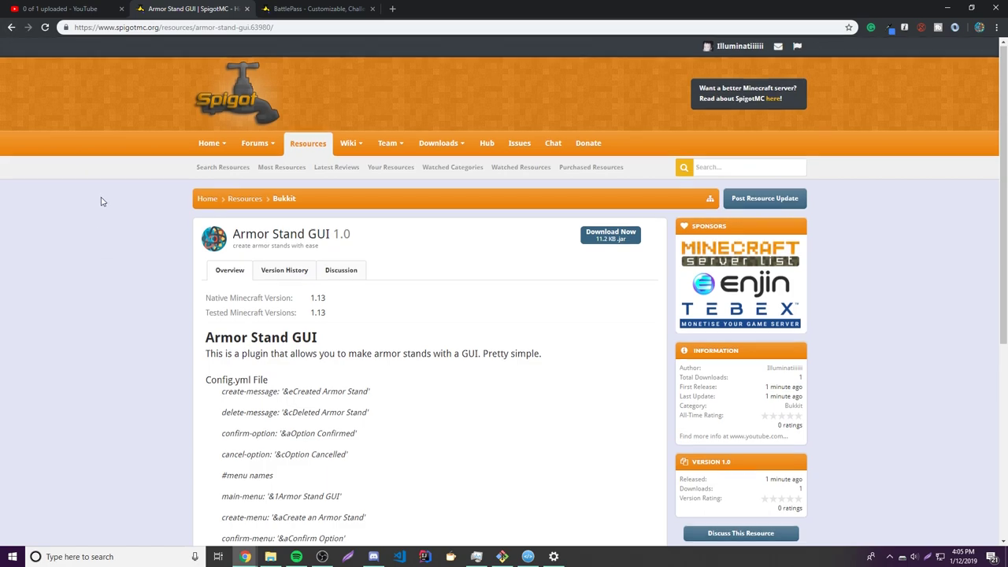
pyautogui.scroll(-5, 103, 197)
pyautogui.scroll(5, 110, 186)
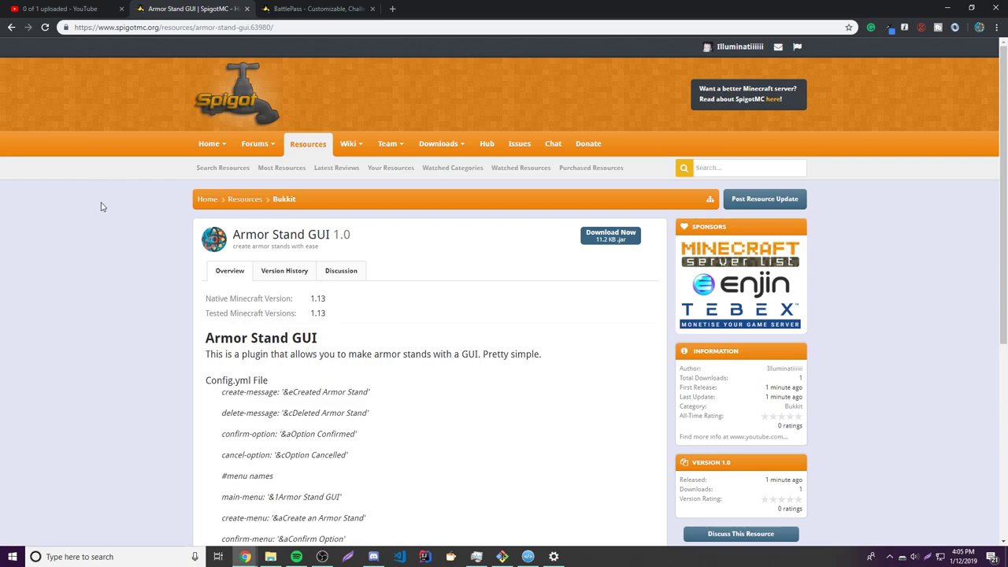
pyautogui.scroll(-5, 110, 220)
pyautogui.scroll(5, 115, 225)
pyautogui.scroll(-4, 133, 275)
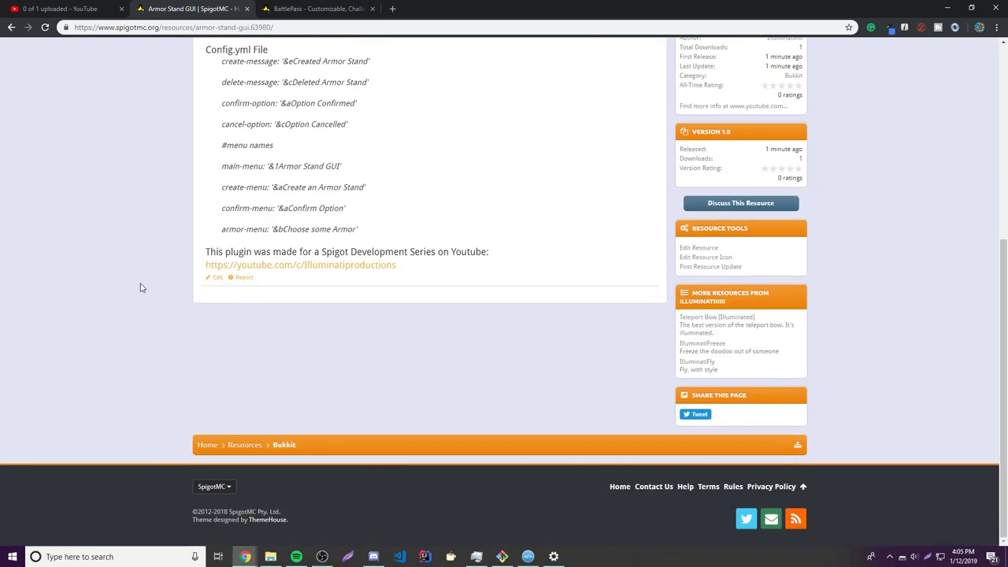
pyautogui.scroll(5, 143, 284)
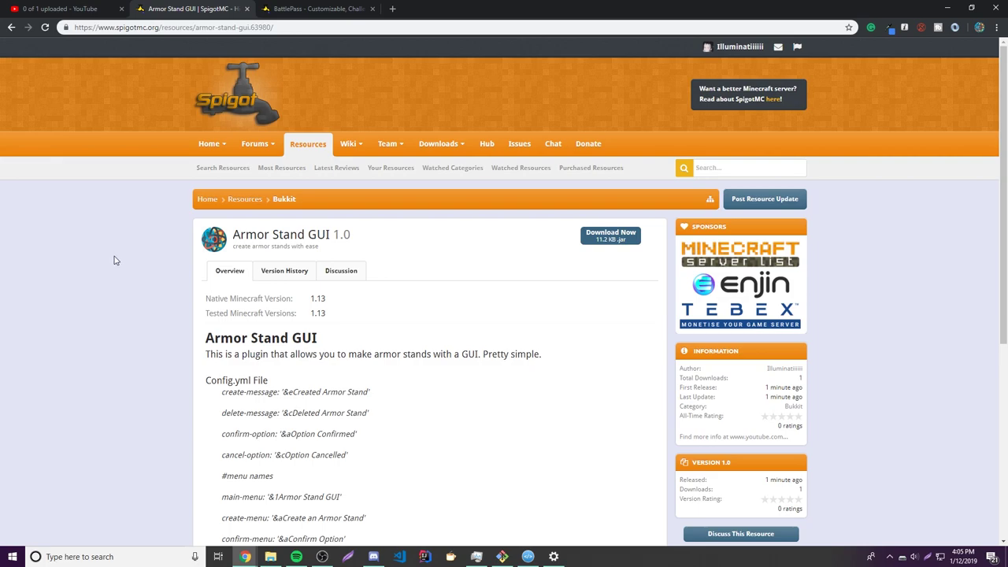